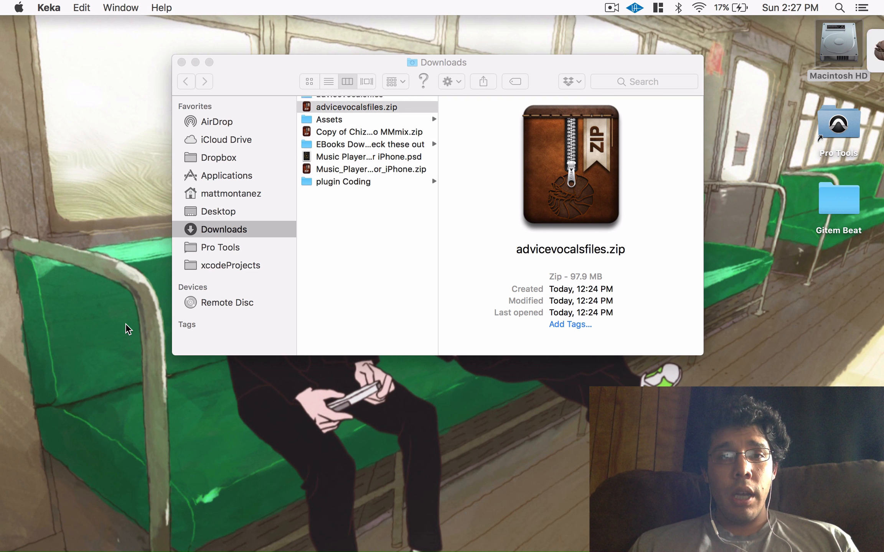
- Show the contents of the extracted advicevocalsfiles folder and launch Pro Tools
left_click(415, 103)
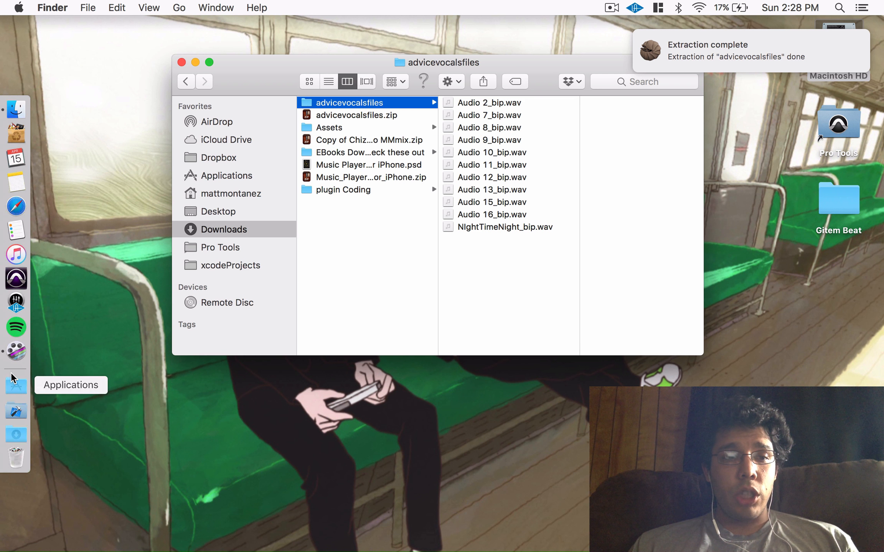
left_click(10, 280)
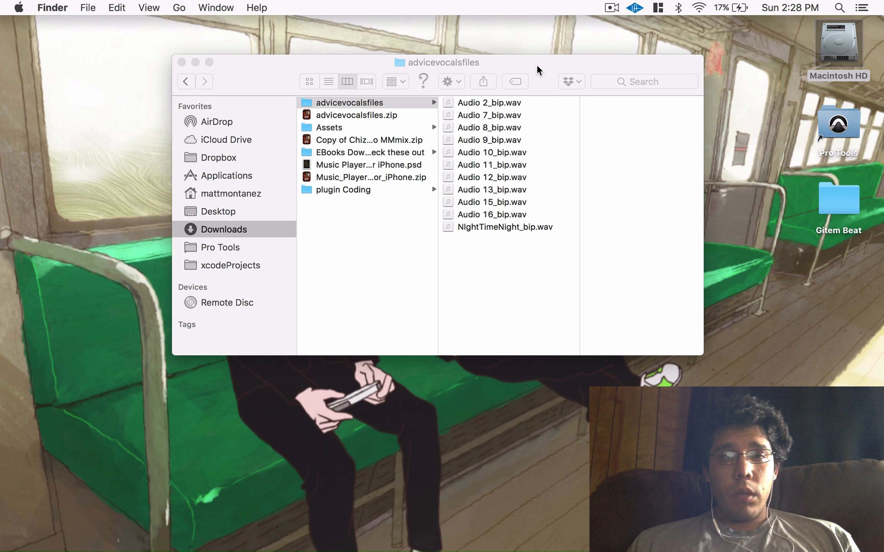
left_click_drag(537, 62, 715, 255)
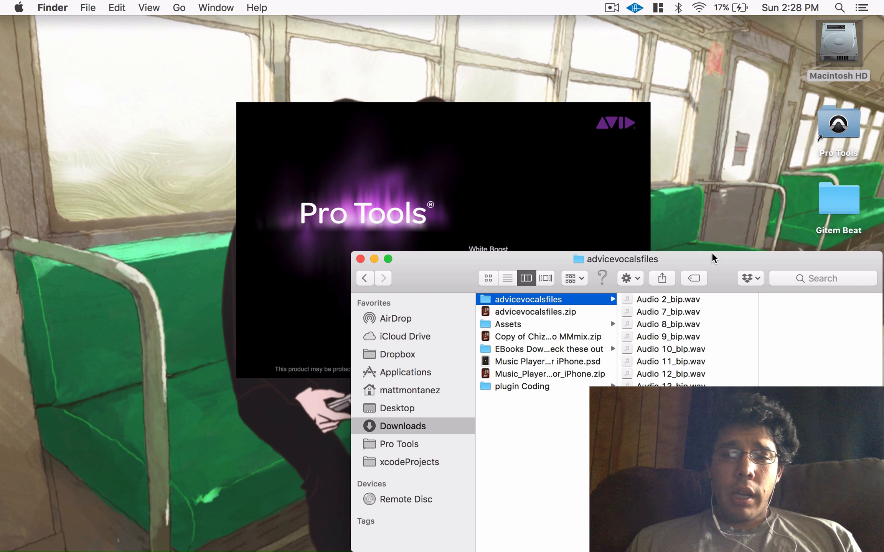
left_click_drag(712, 251, 708, 378)
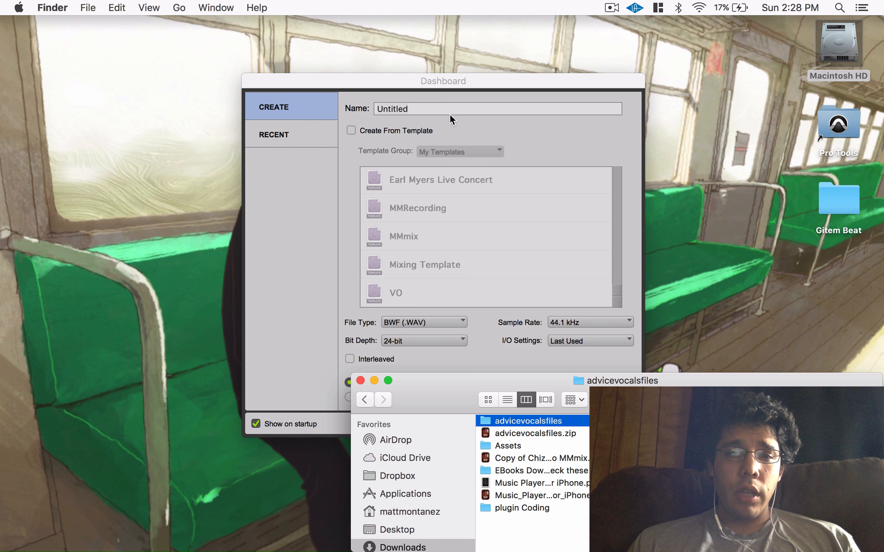
- Create a new blank session named Advice from the Dashboard
left_click(449, 114)
left_click_drag(502, 79, 420, 54)
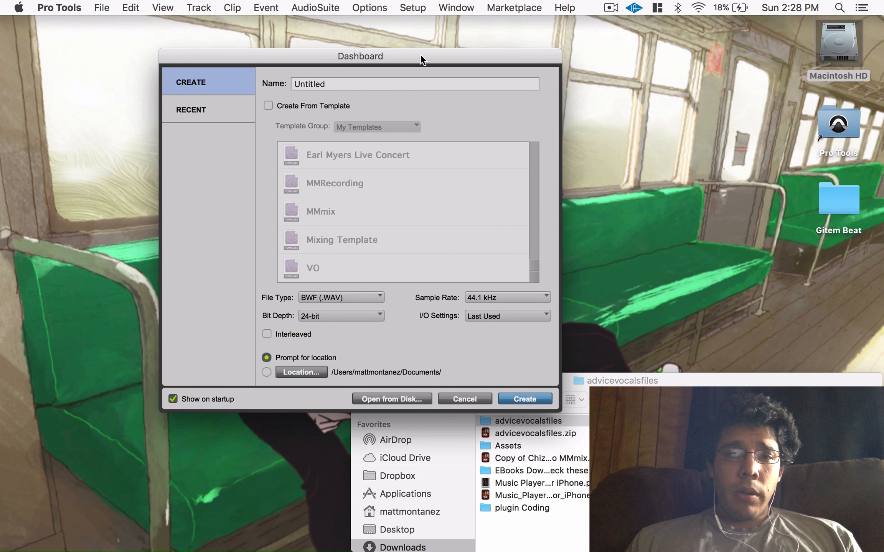
double_click(421, 87)
type("Advice")
key("Return")
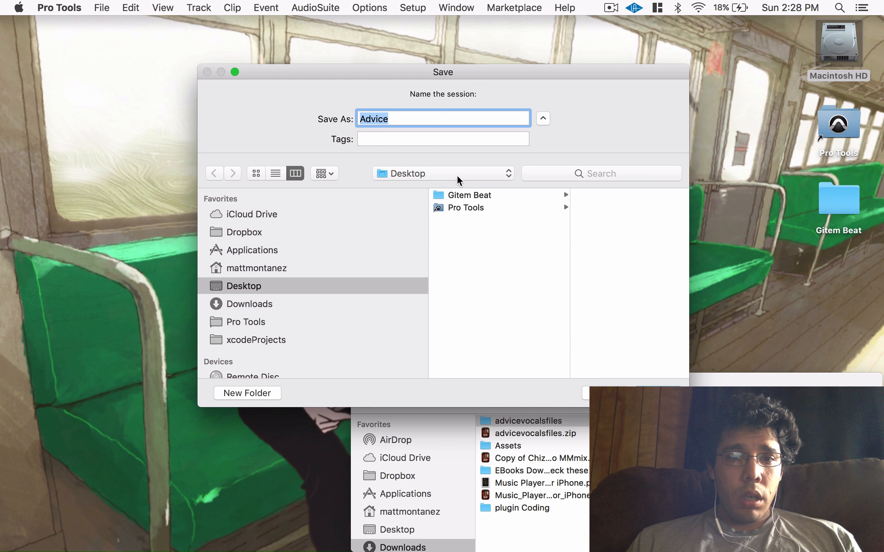
- Save the session as Advice MMmix in the artist's folder inside the Pro Tools folder on the Desktop
left_click(462, 208)
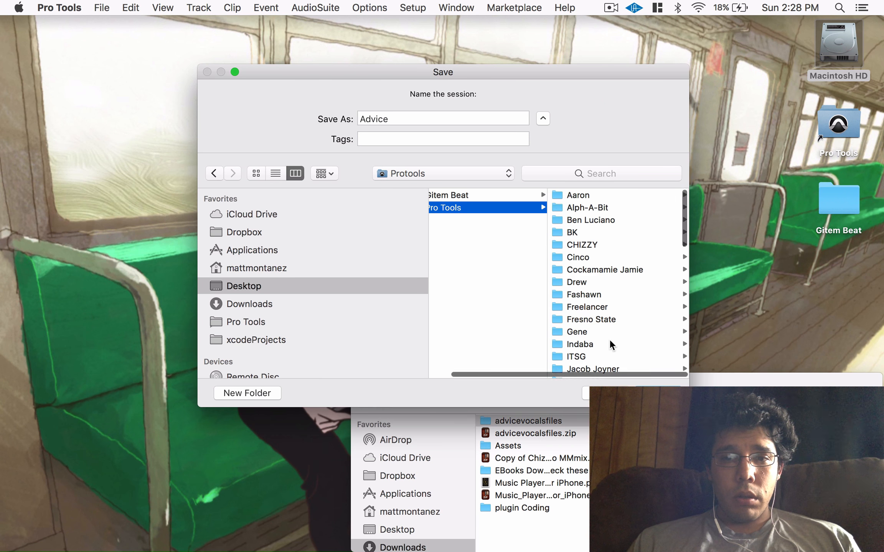
scroll(610, 344, "down", 3)
left_click(607, 342)
left_click(428, 125)
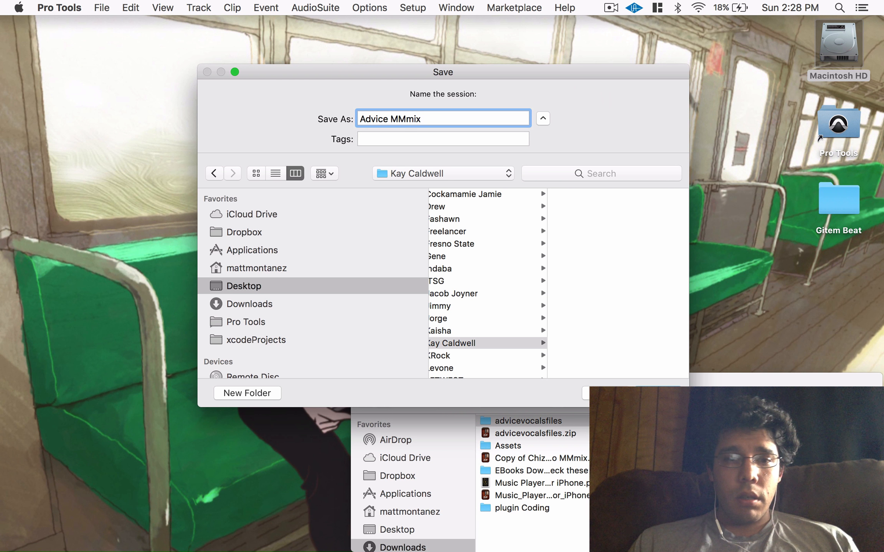
key("Return")
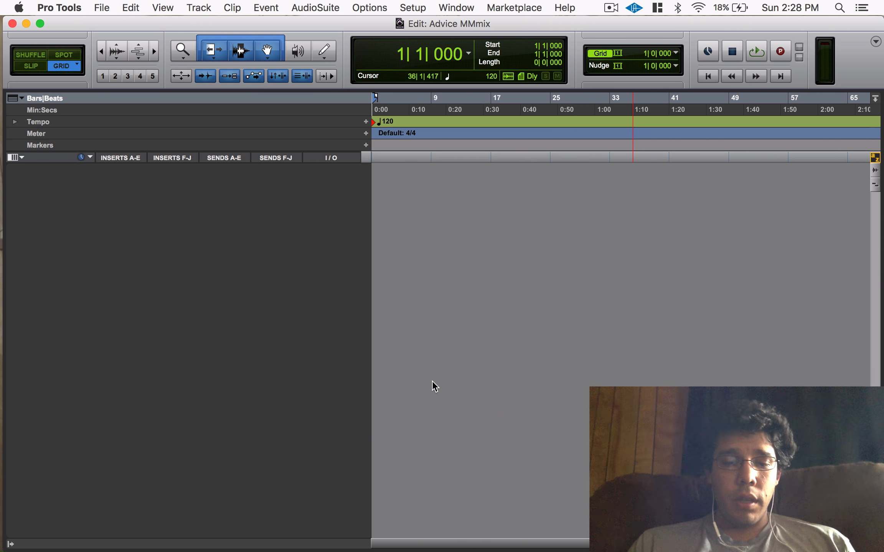
- Start an audio import and select all the WAV files, Audio 2_bip through NIghtTimeNight_bip, in Downloads' advicevocalsfiles folder
key("super+shift+i")
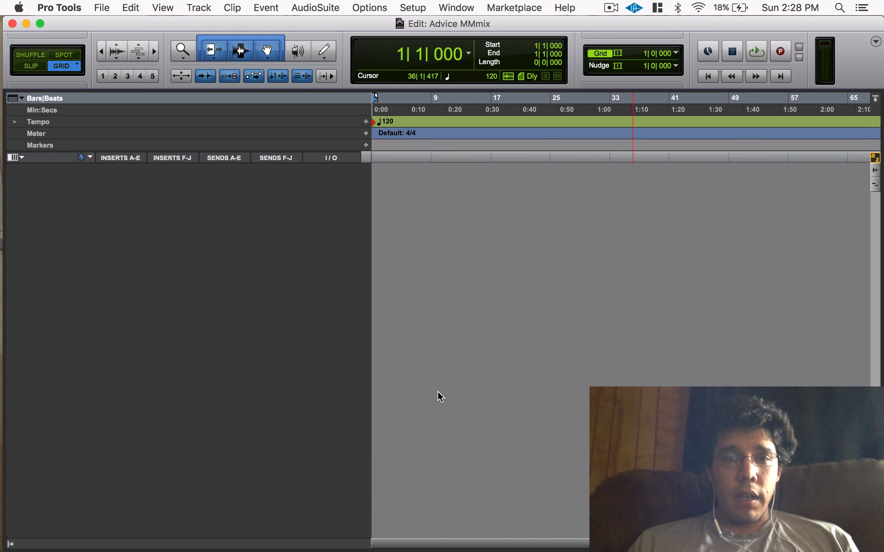
left_click(230, 167)
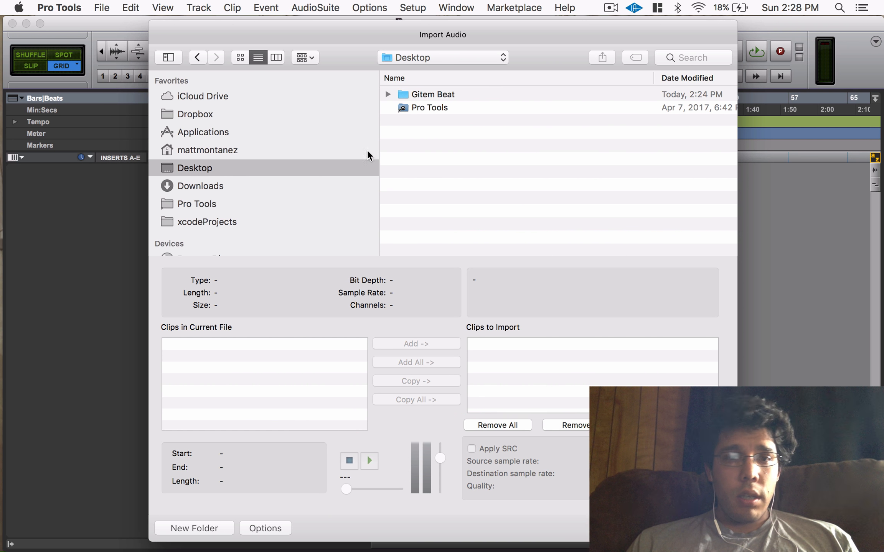
left_click(209, 186)
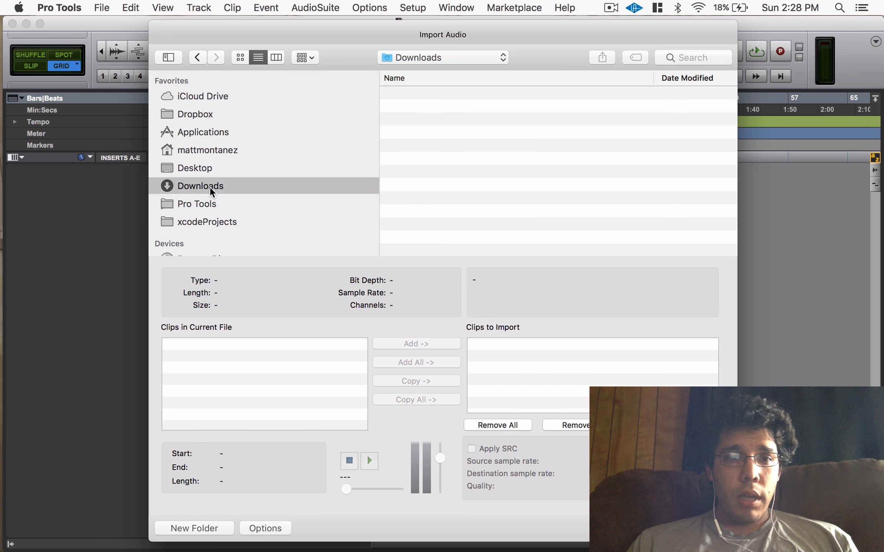
double_click(454, 92)
left_click(454, 90)
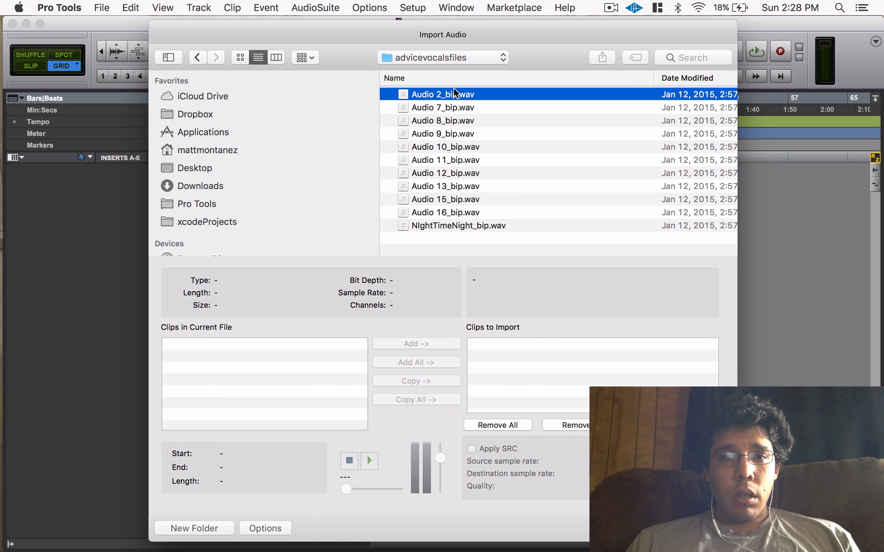
left_click(466, 224, "shift")
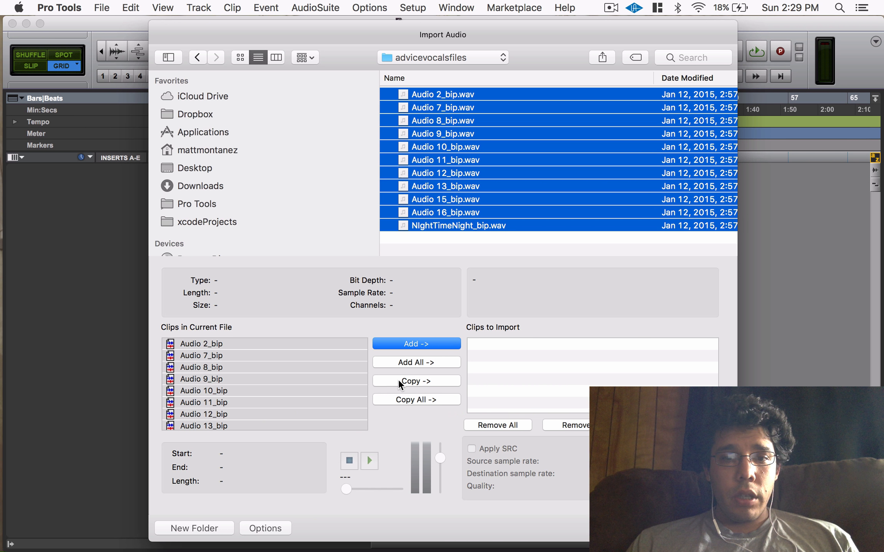
- Import the selected files as copies into the session's Audio Files folder, placing each on a new track
left_click(447, 380)
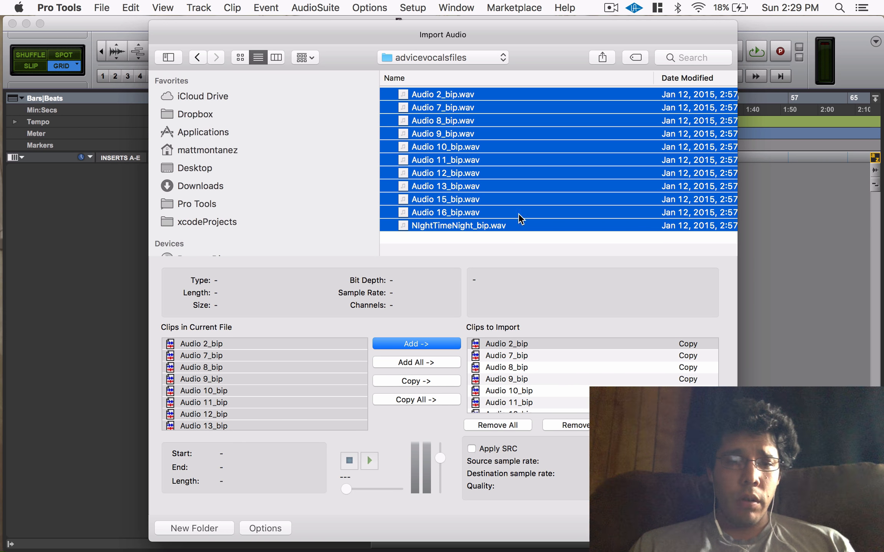
scroll(727, 135, "right", 5)
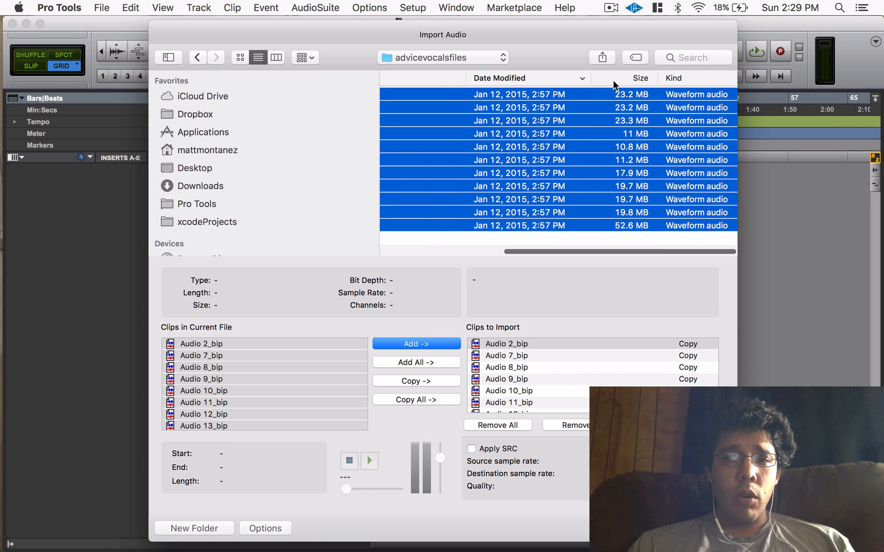
scroll(613, 111, "left", 5)
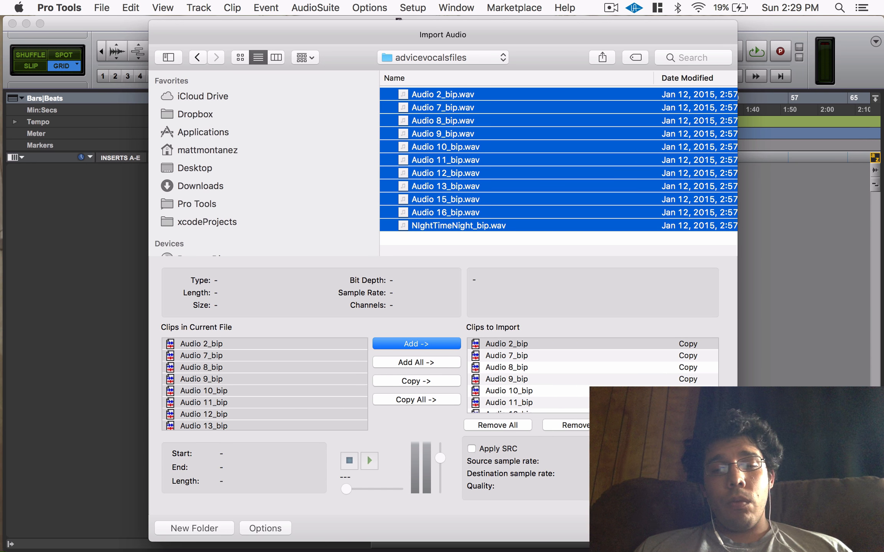
left_click(706, 528)
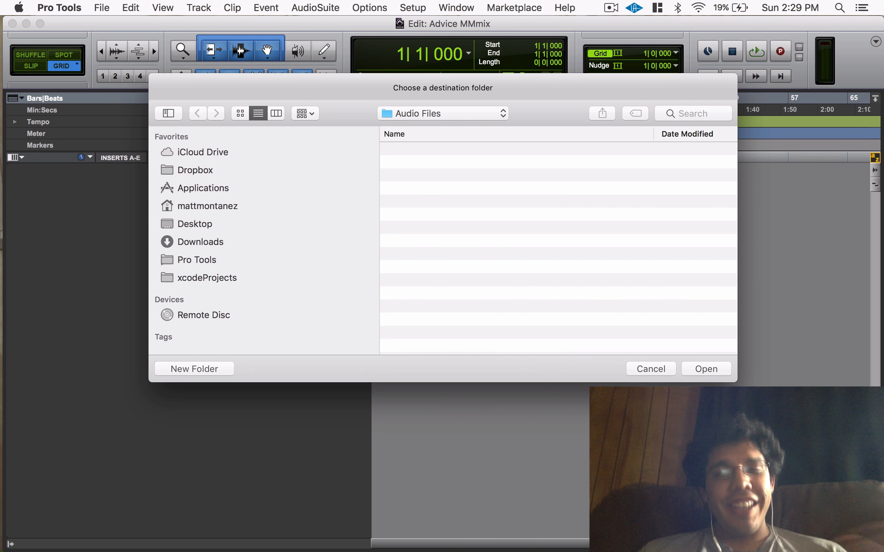
left_click(710, 372)
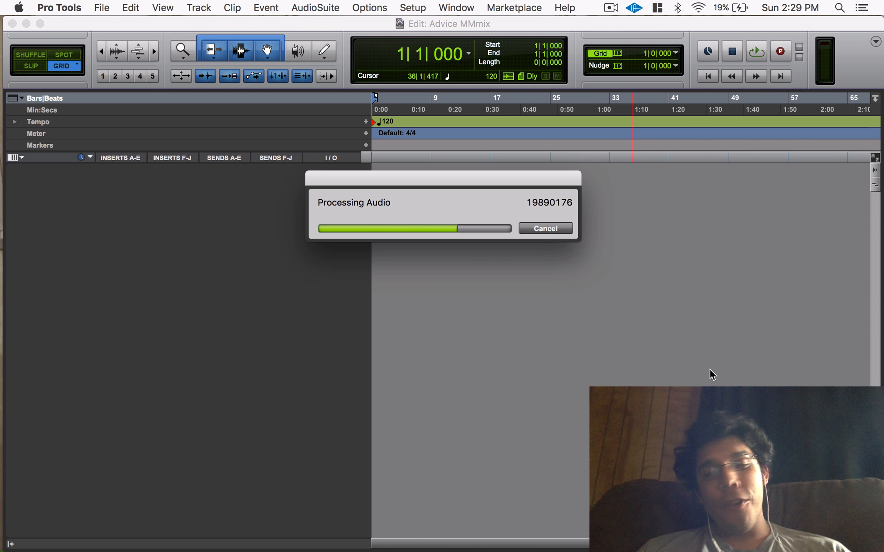
left_click(510, 263)
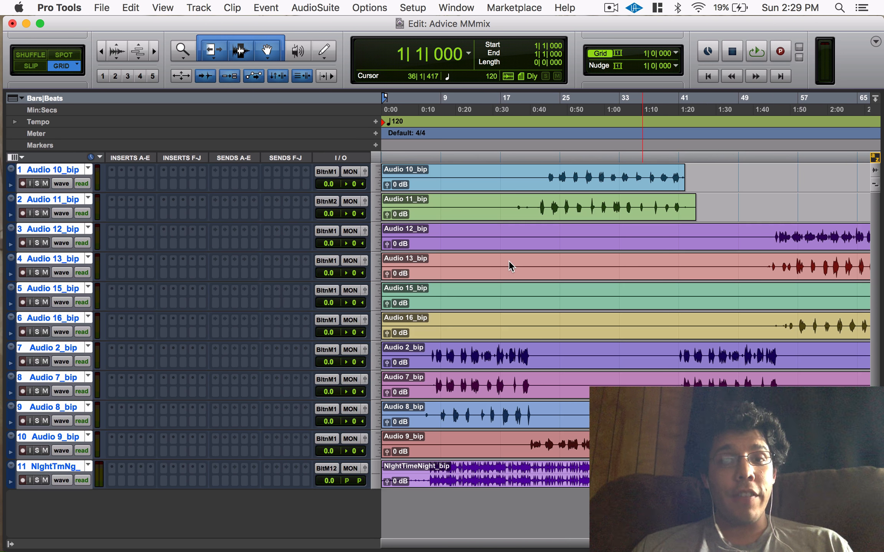
- Move the NIghtTimeNight track from the end of the track list to the first position
left_click(56, 467)
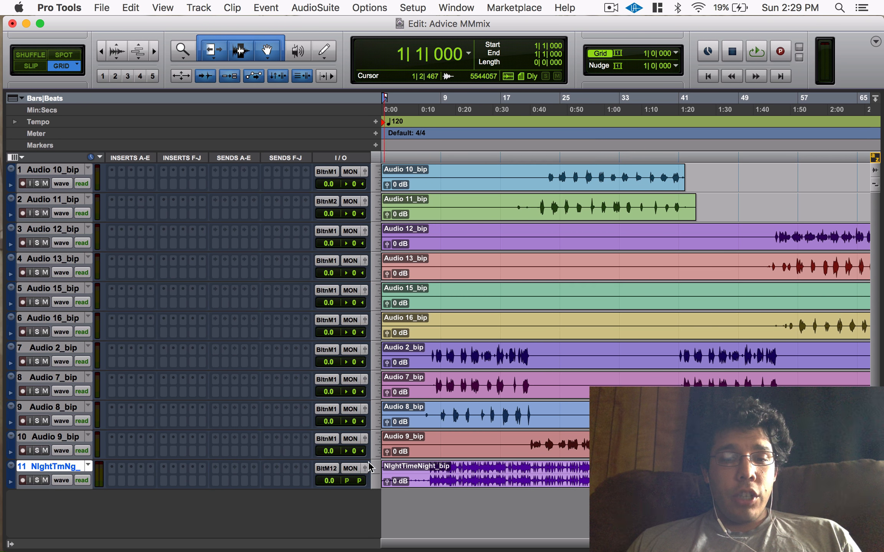
key("super+bracketleft")
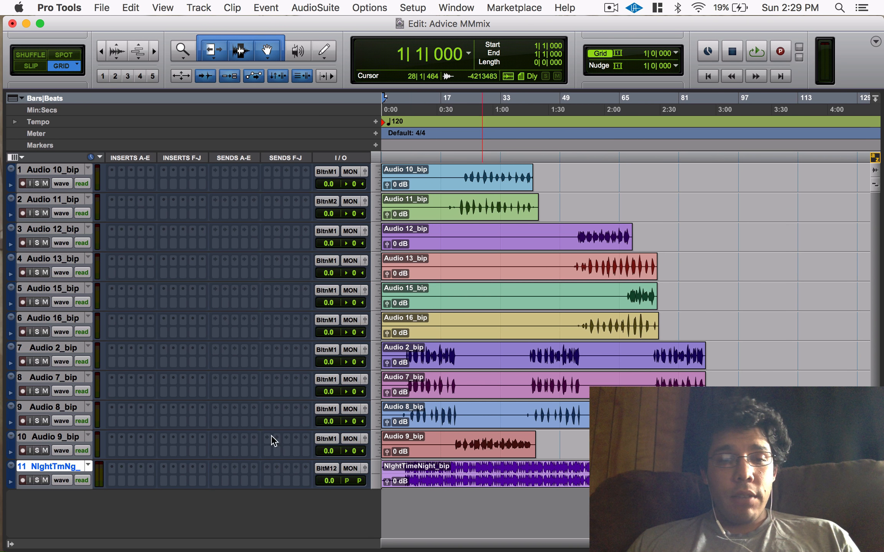
left_click_drag(79, 471, 74, 122)
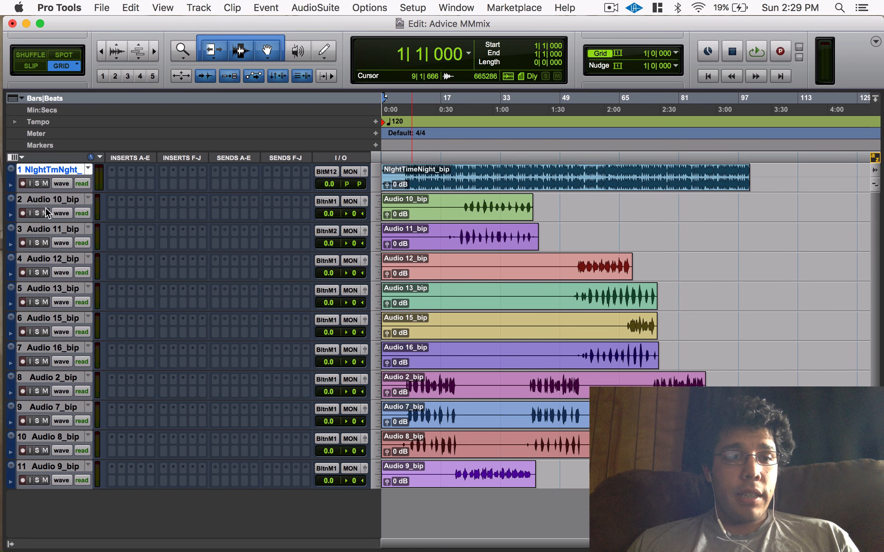
- Color the NIghtTimeNight track yellow
double_click(13, 180)
left_click(369, 297)
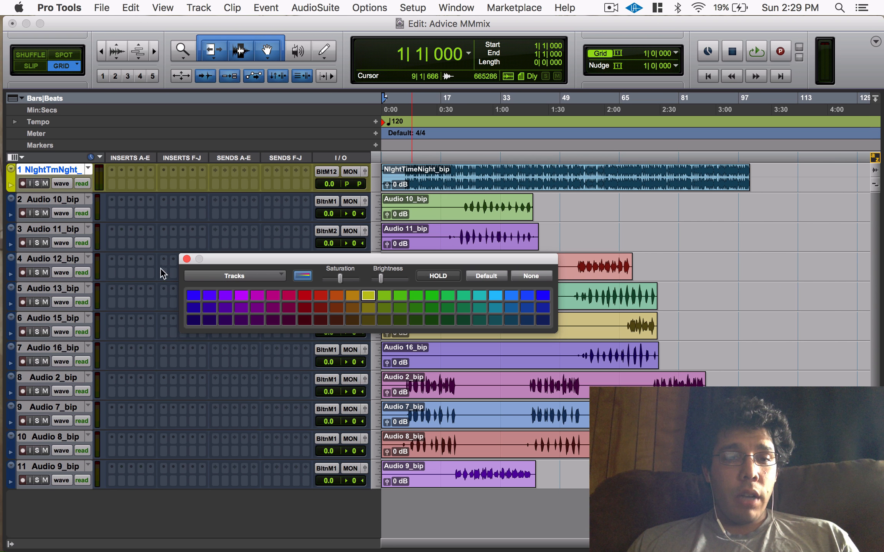
left_click(186, 259)
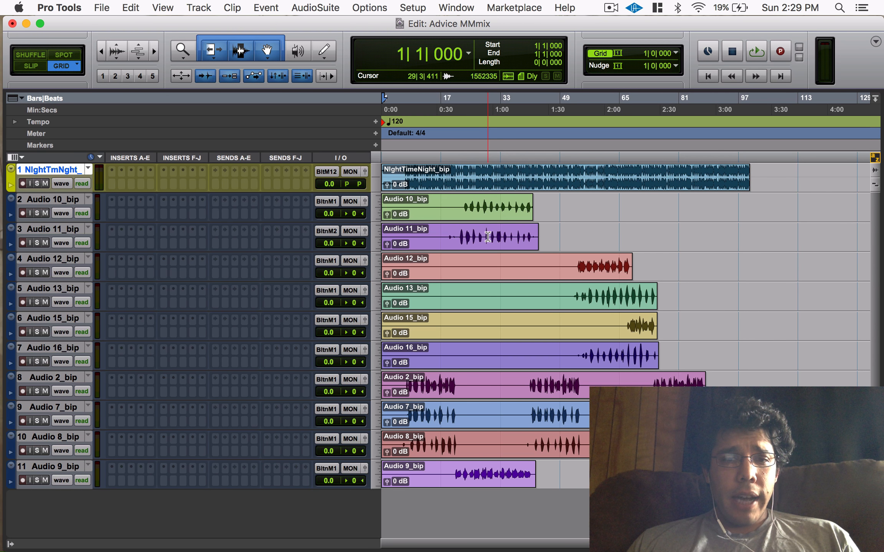
- Reduce the NIghtTimeNight track's height and reorder the vocals with Audio 9 first and Audio 10, 11 and 8 last
left_click(74, 232)
left_click_drag(69, 192, 102, 192)
left_click(69, 186, "shift")
left_click(74, 452)
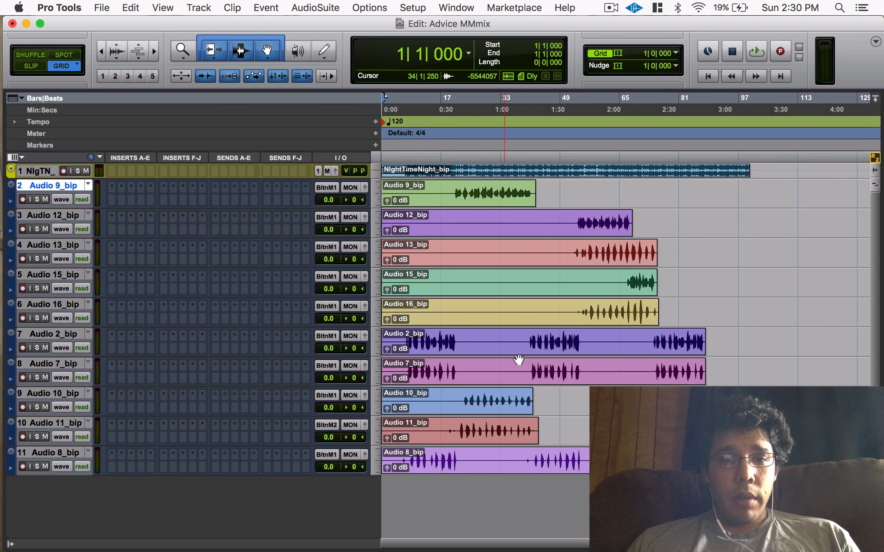
- Check the passages on Audio 2 against Audio 7 and move the Audio 2 track directly below the NIghtTimeNight track
left_click_drag(404, 341, 706, 343)
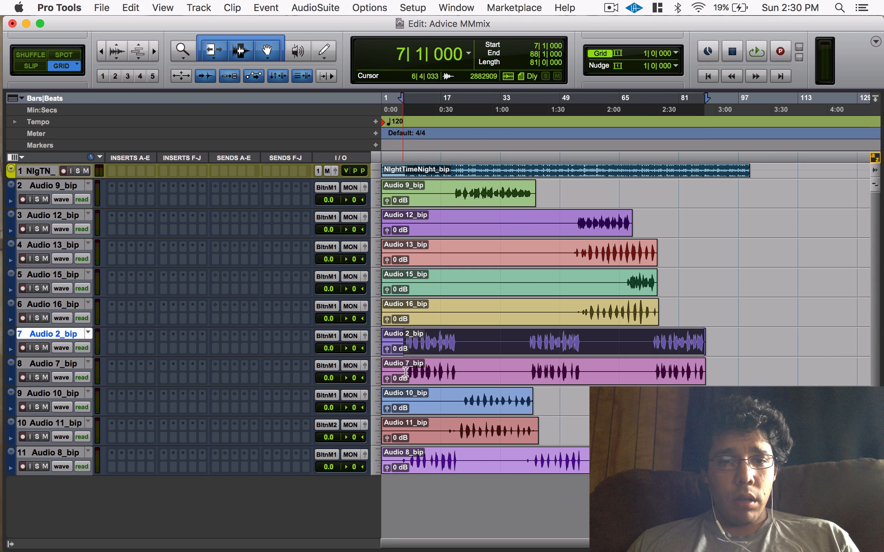
left_click_drag(406, 372, 464, 372)
left_click_drag(408, 337, 446, 338)
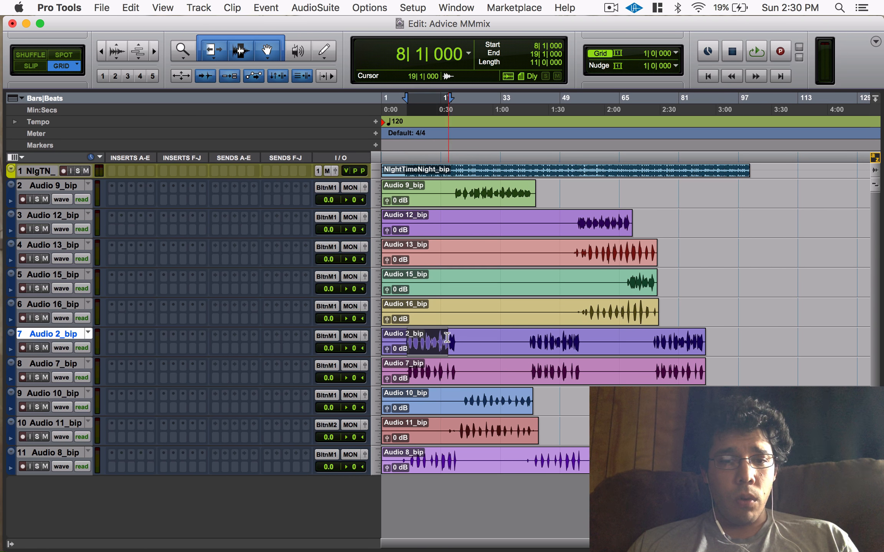
key("t")
key("t")
key("r")
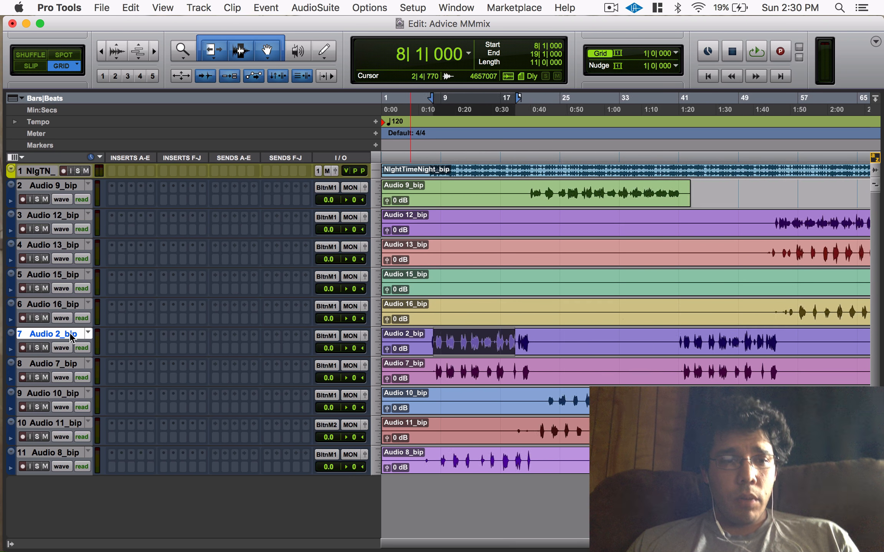
key("r")
left_click_drag(71, 337, 96, 194)
left_click_drag(405, 188, 458, 188)
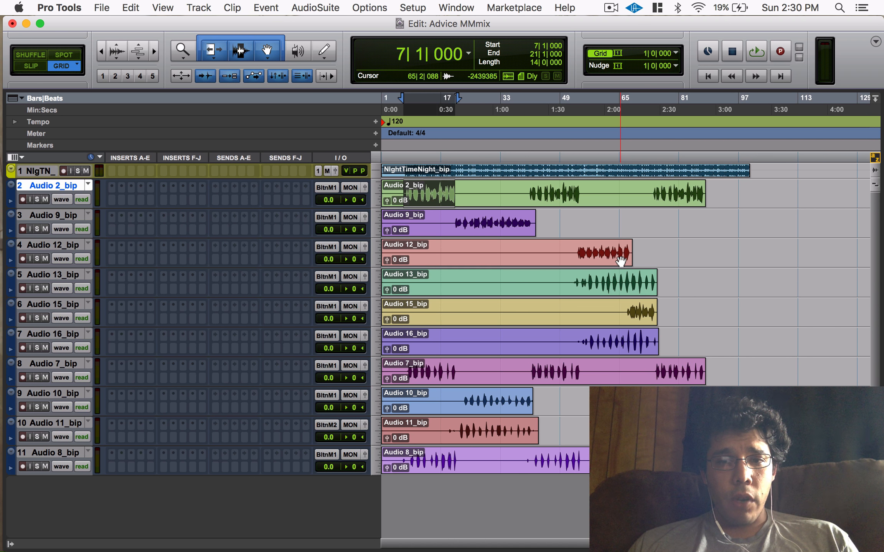
- Move the Audio 15 track above Audio 13 and place Audio 7 directly below Audio 15
left_click(640, 318)
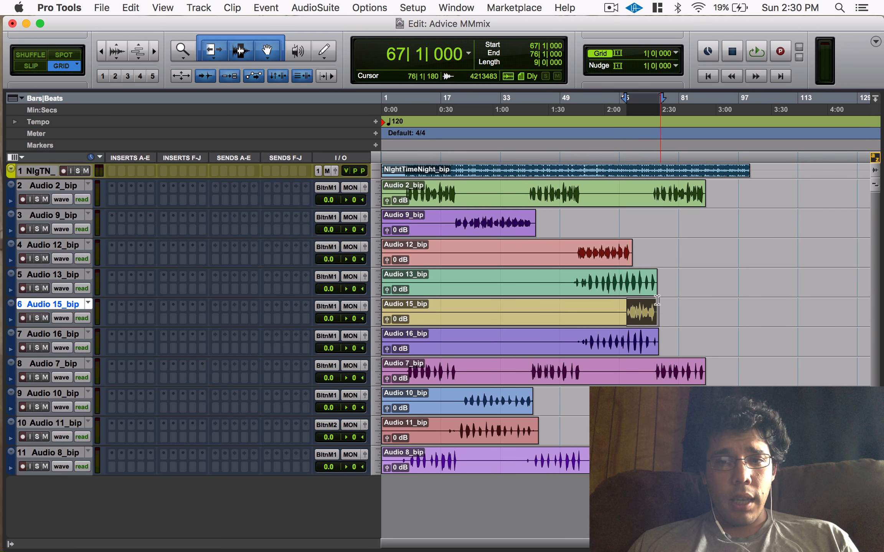
left_click_drag(77, 305, 77, 276)
left_click_drag(657, 189, 689, 192)
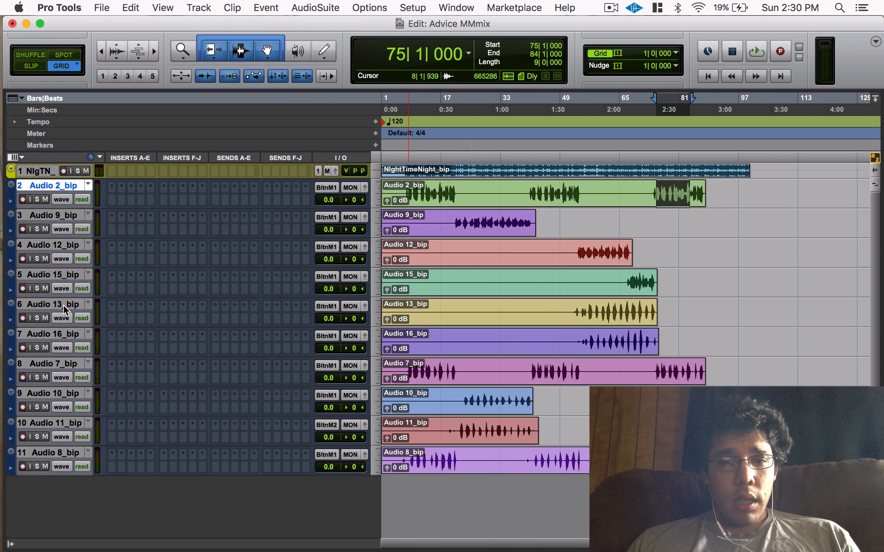
left_click(71, 367)
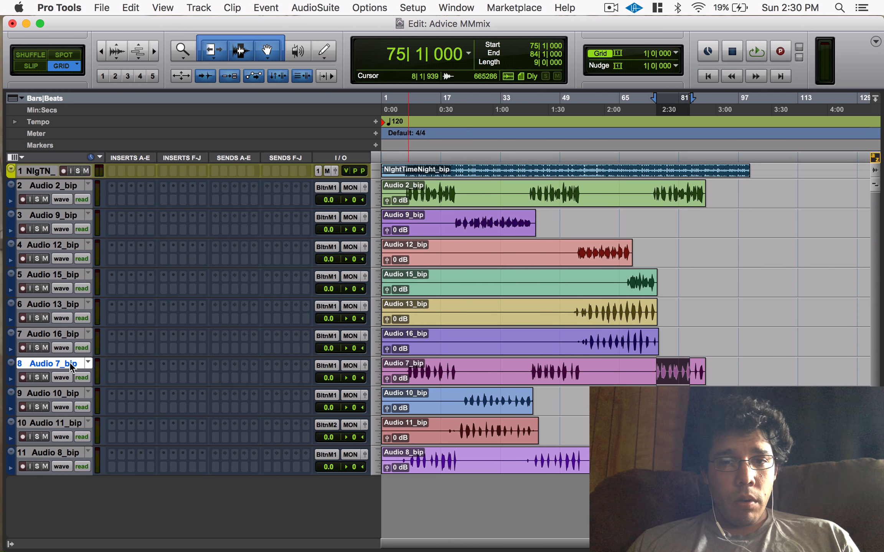
left_click_drag(71, 367, 71, 306)
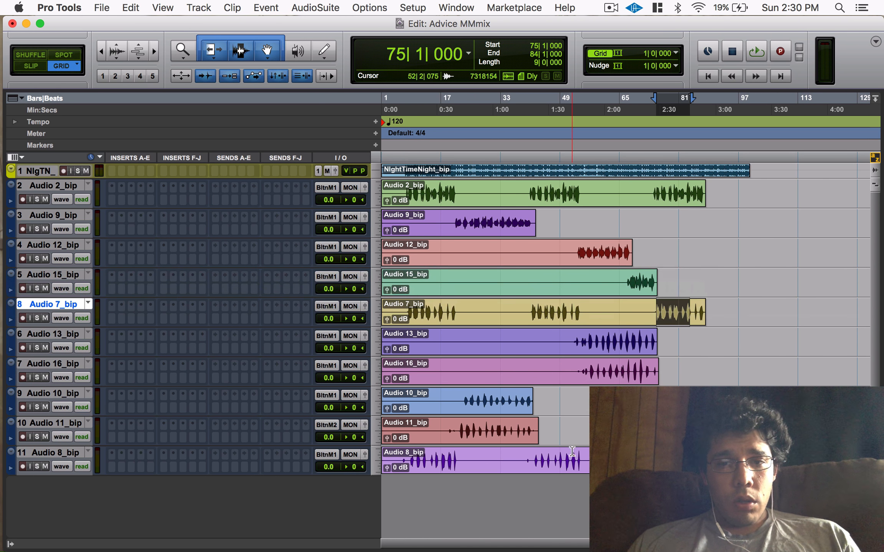
- Delete the silent opening of the Audio 13 and Audio 16 clips up to about bar 50
left_click_drag(564, 332, 286, 384)
key("Delete")
left_click(485, 418)
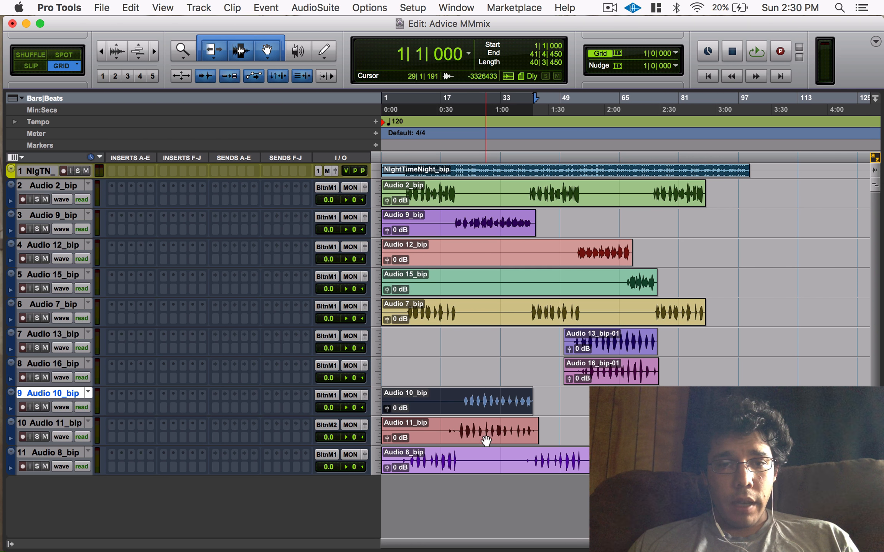
- Move the Audio 11 clip onto the Audio 13 track and the Audio 10 clip onto the Audio 16 track
left_click(485, 440)
left_click_drag(485, 440, 486, 347)
left_click_drag(484, 408, 483, 374)
- Compare the phrases on the Audio 13 and Audio 16 tracks around bars 22 to 24 and in their second clips
key("t")
key("t")
key("t")
scroll(624, 380, "right", 12)
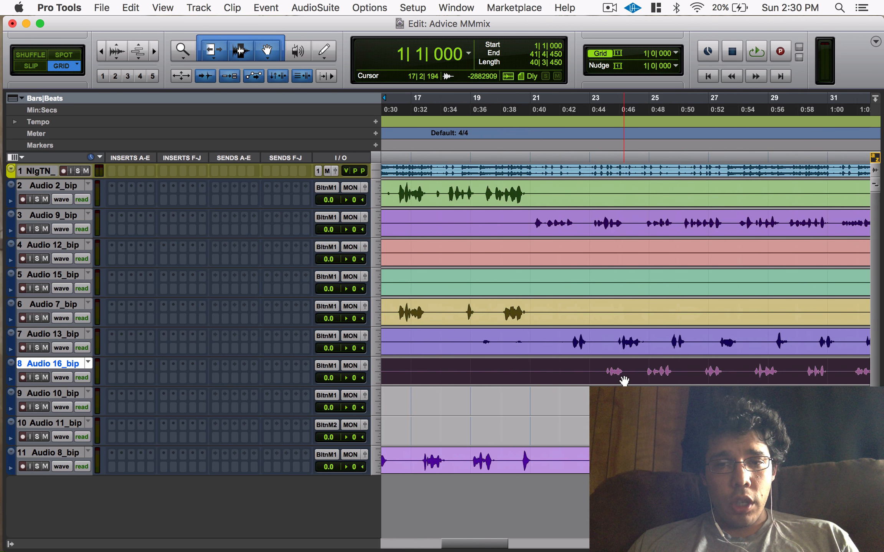
key("r")
key("t")
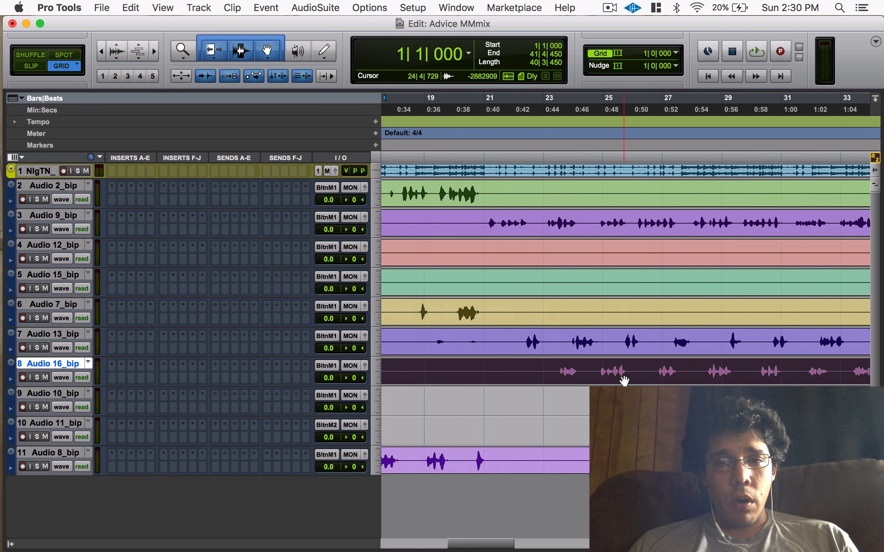
left_click_drag(470, 340, 531, 341)
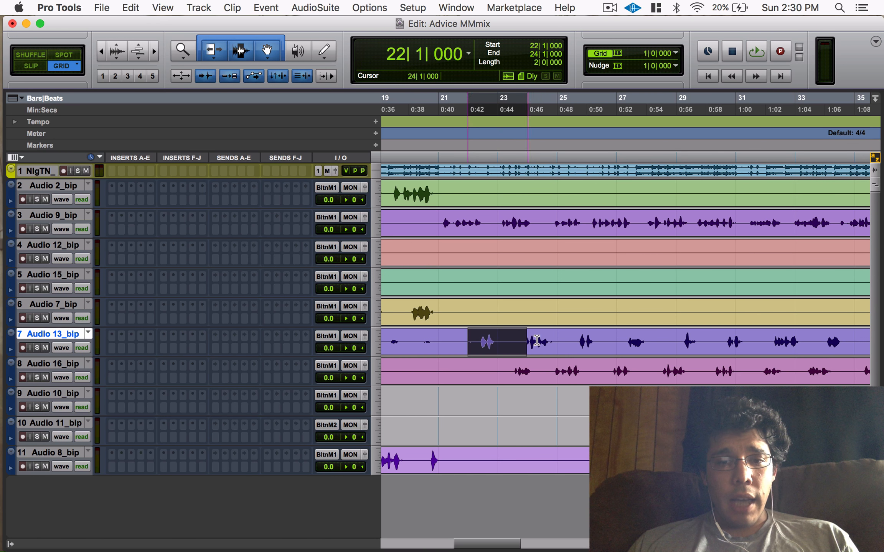
key("r")
key("r")
scroll(611, 343, "right", 5)
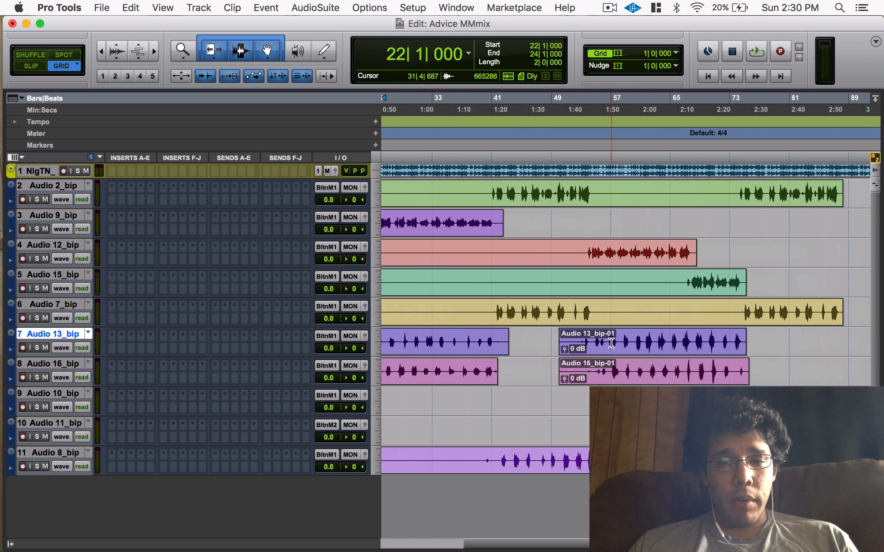
key("t")
key("t")
key("t")
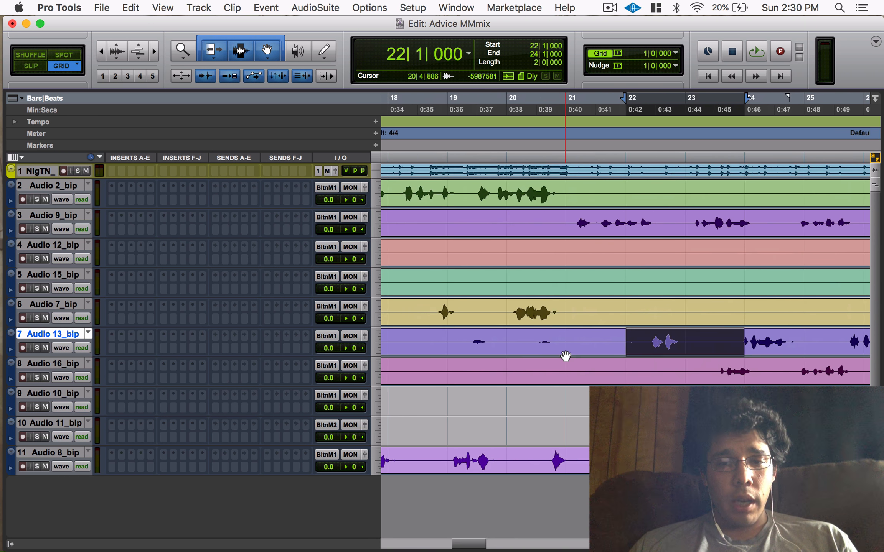
scroll(565, 357, "right", 3)
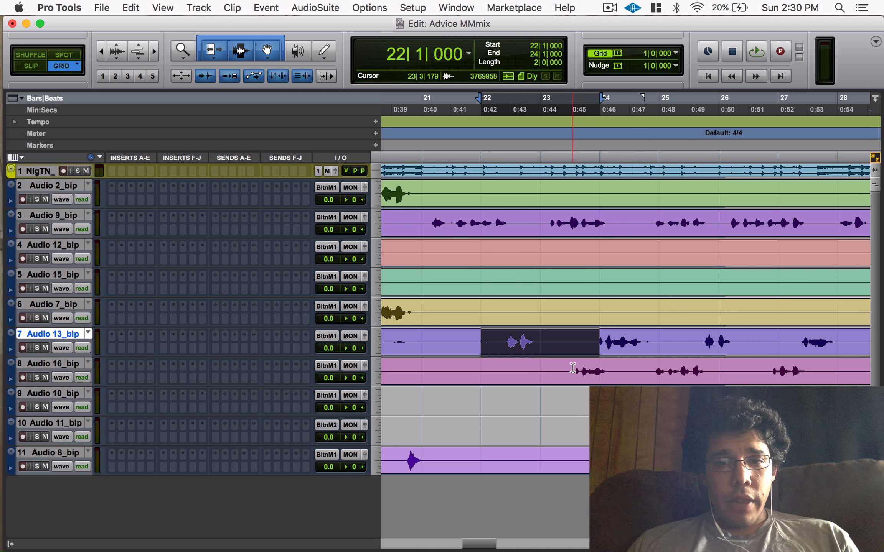
- Check where the Audio 16 phrases begin near bar 24 and move the Audio 16 track directly above Audio 13
left_click(598, 369)
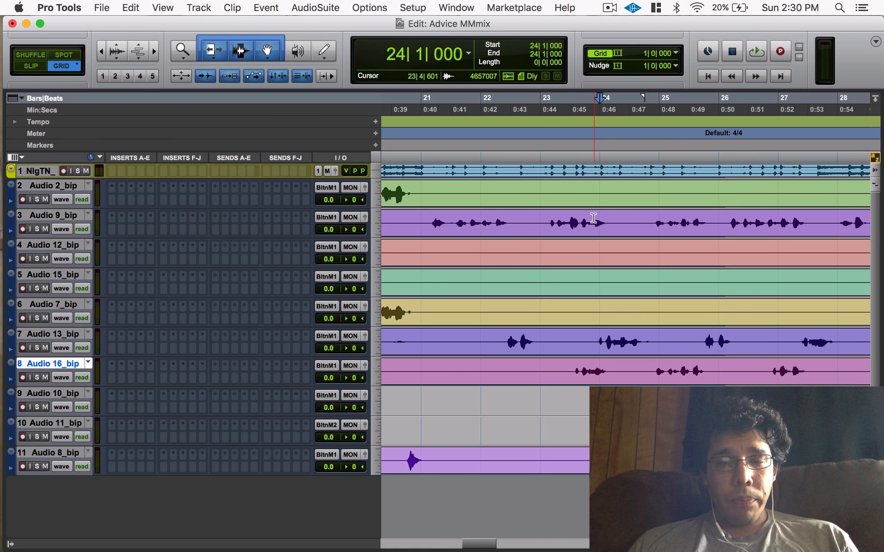
key("r")
key("r")
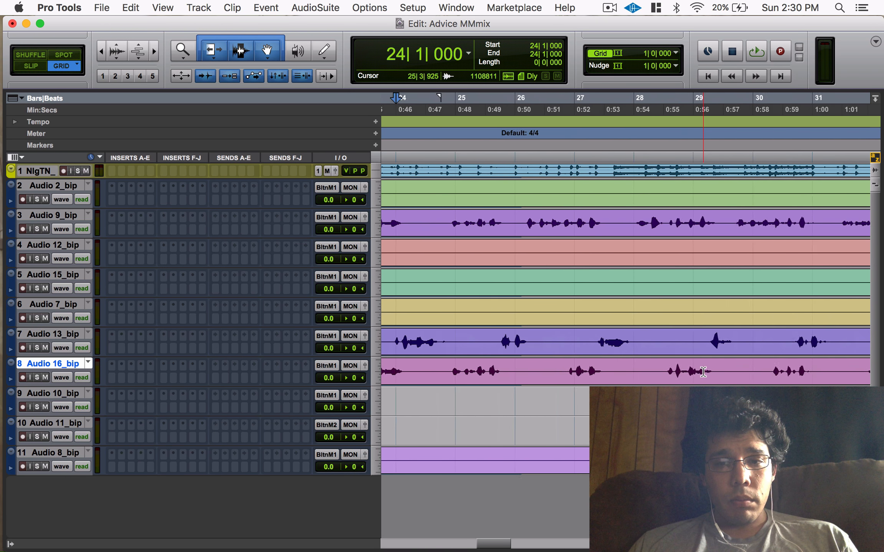
left_click_drag(63, 349, 63, 334)
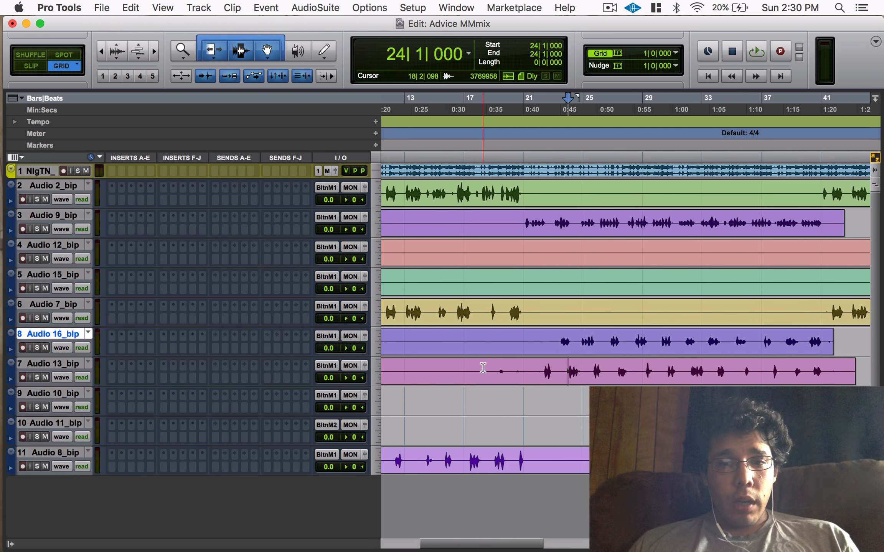
- Move the Audio 16_bip-01 clip onto the Audio 10 track and the Audio 13_bip-01 clip onto the Audio 16 track
scroll(482, 369, "right", 7)
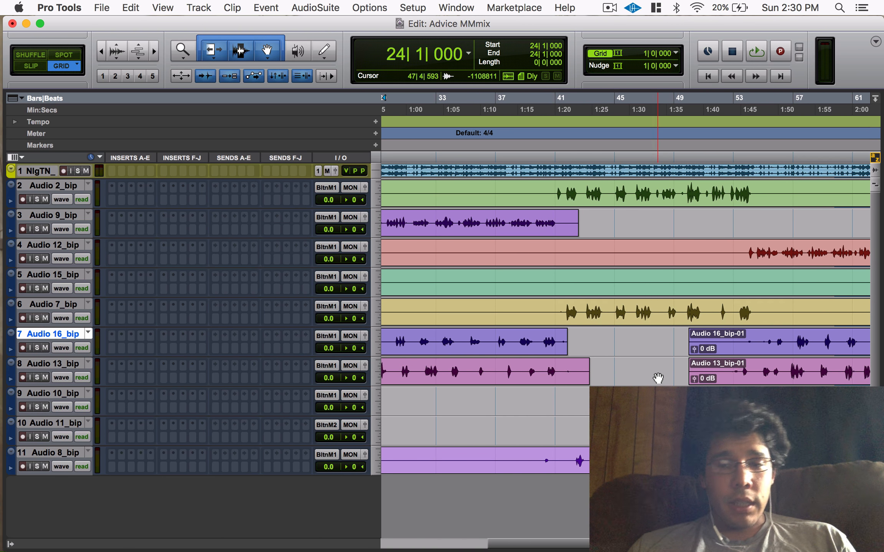
scroll(657, 379, "right", 2)
left_click(715, 339)
key("t")
key("t")
key("t")
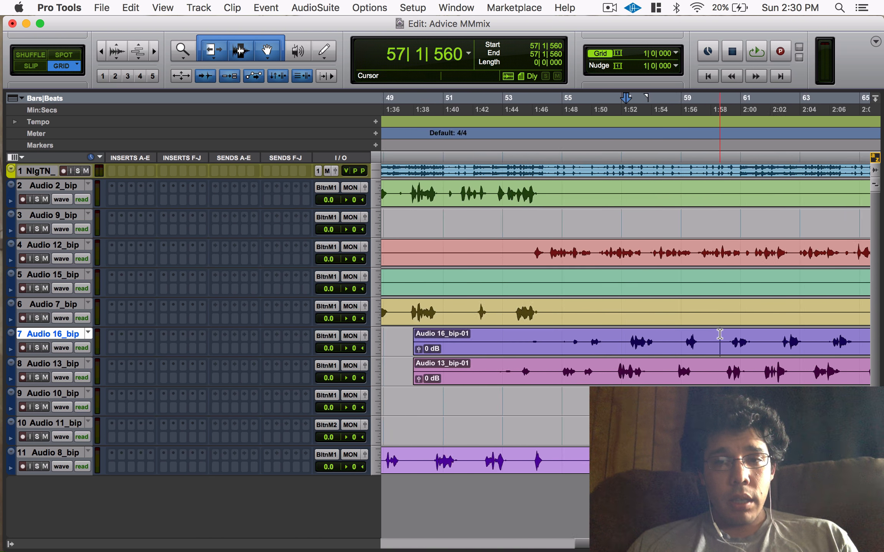
key("r")
key("r")
left_click_drag(608, 352, 610, 405)
left_click(617, 367)
left_click_drag(617, 369, 698, 336)
- Check the two backing clips around bar 57 and move the Audio 16_bip-01 clip from the Audio 10 track onto the Audio 13 track
key("t")
key("t")
key("t")
scroll(643, 351, "right", 5)
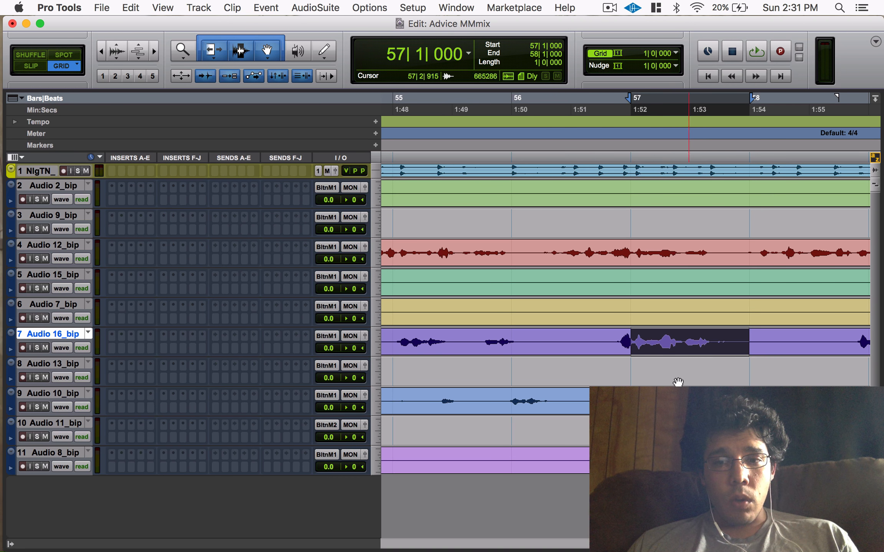
left_click_drag(663, 401, 725, 401)
key("r")
key("r")
key("r")
key("r")
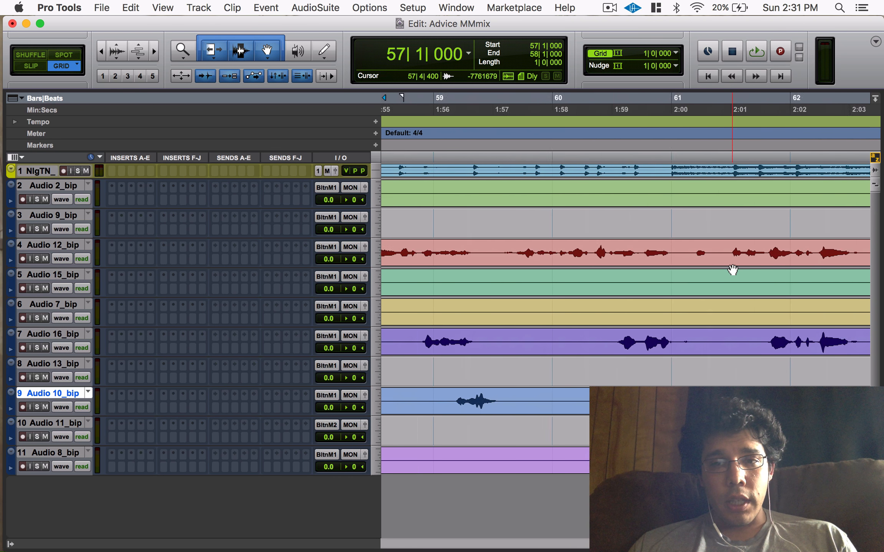
double_click(561, 401)
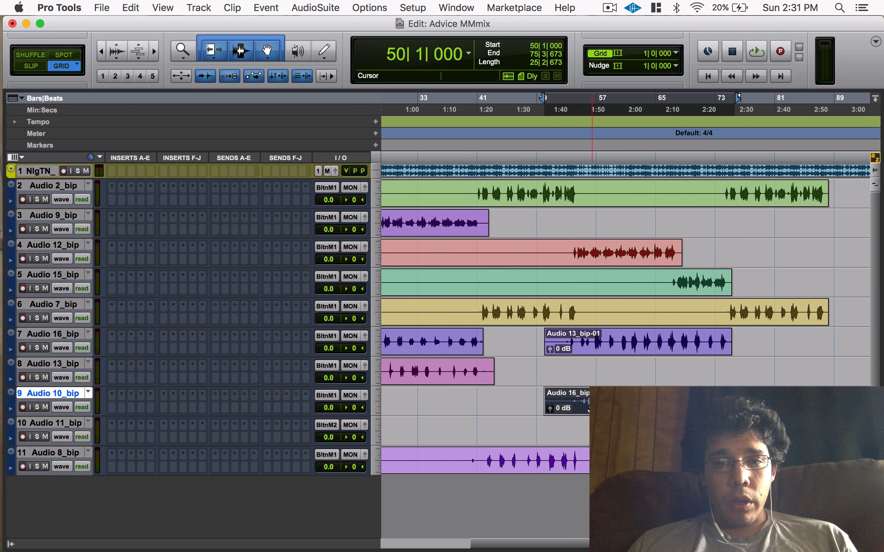
left_click_drag(591, 408, 593, 378)
- Trim the silent opening of the Audio 12 clip up to about bar 52 and move the clip onto the Audio 9 track
key("r")
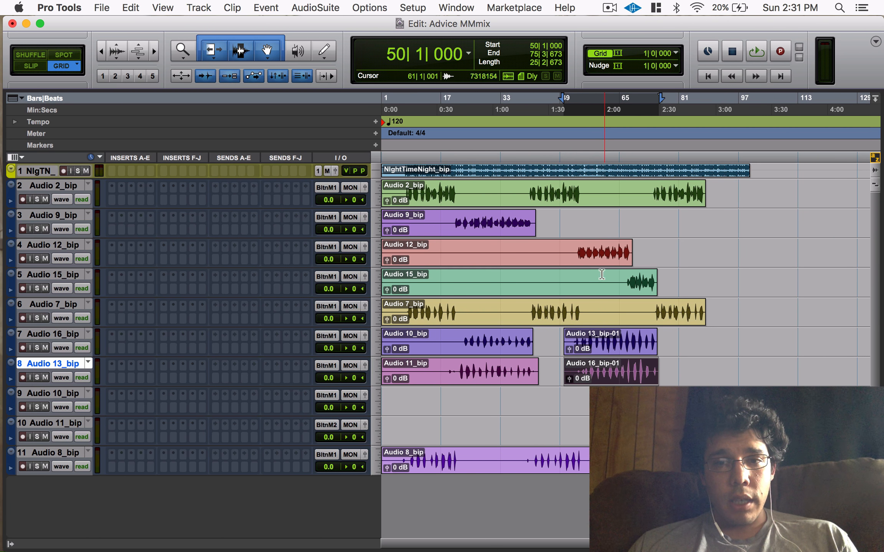
double_click(603, 261)
left_click_drag(603, 242, 603, 212)
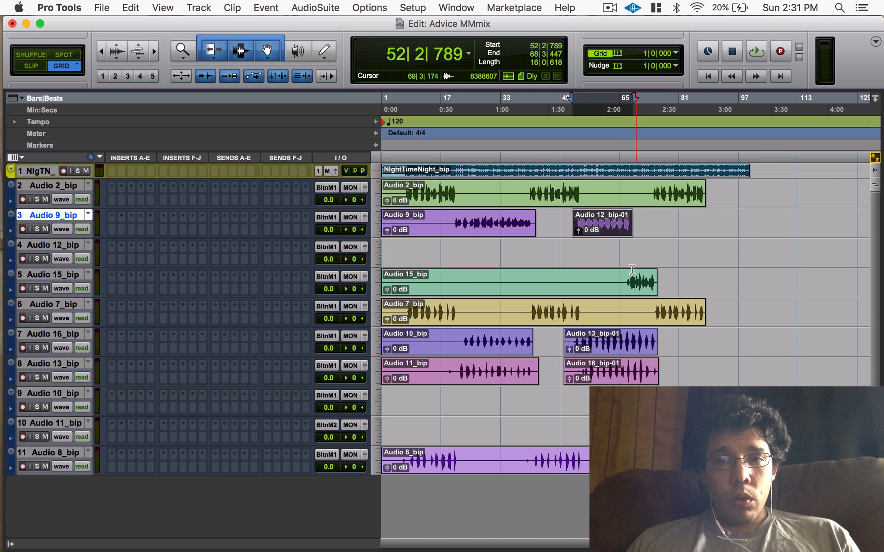
- Trim the silent opening of the Audio 15 clip up to about bar 66
left_click(624, 273)
key("a")
left_click(643, 275)
left_click(642, 291)
- Solo the Audio 15 track and play its short phrase in the second half of bar 67
key("t")
key("t")
key("t")
key("t")
key("t")
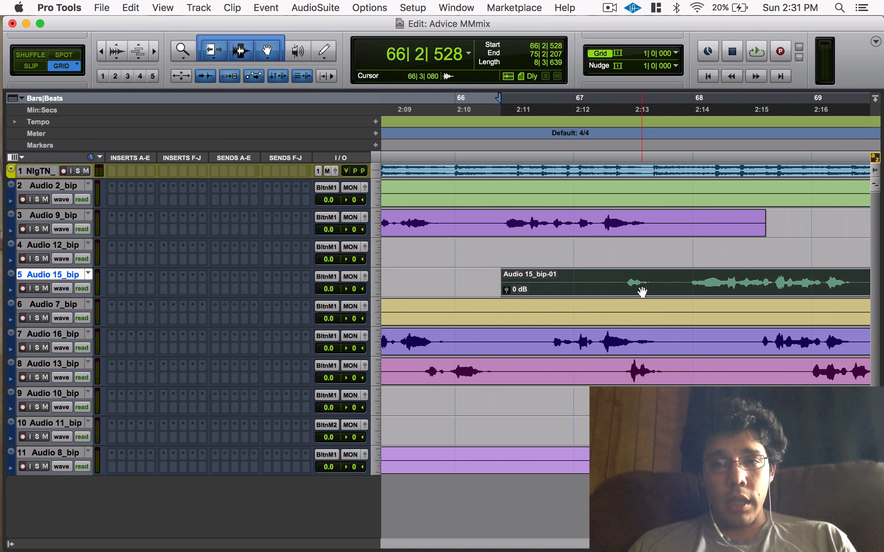
left_click_drag(551, 277, 588, 280)
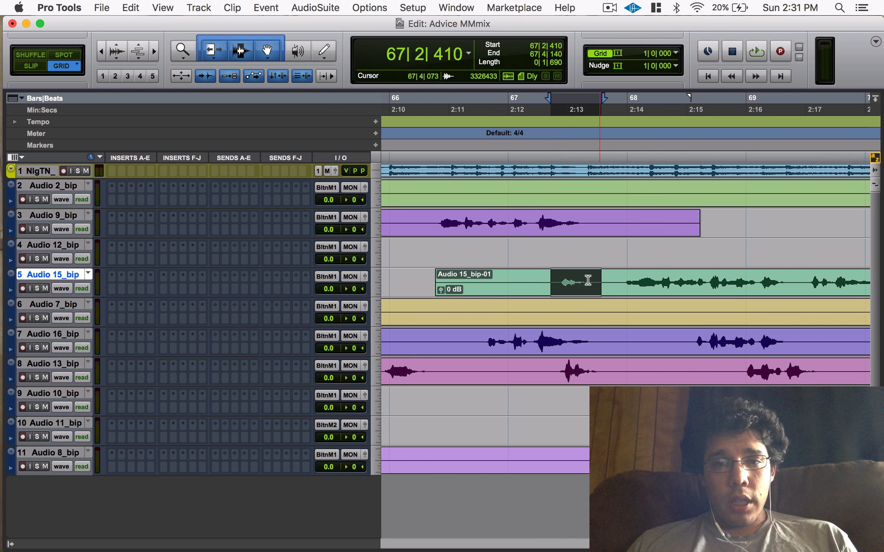
left_click(37, 288)
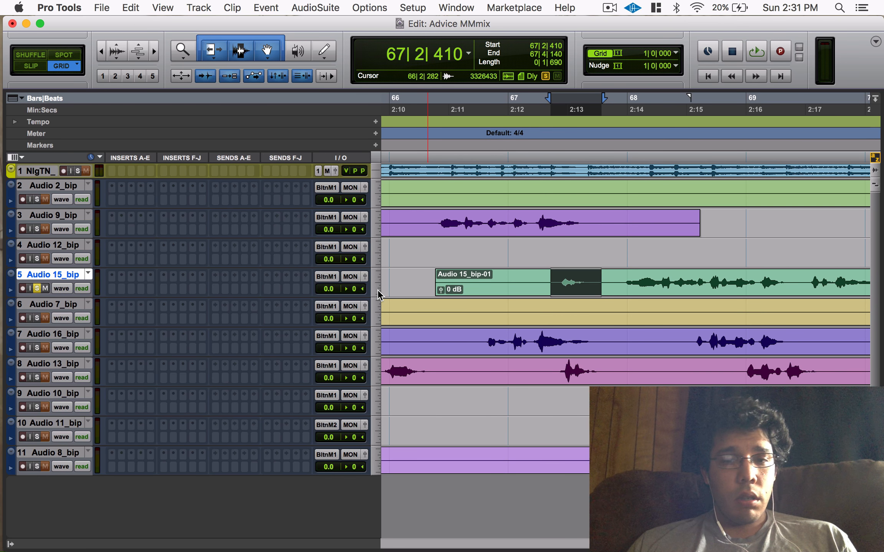
key("space")
key("space")
- Split the Audio 15 clip at 67|4|051, placing the first piece on the Audio 10 track and the remainder on the Audio 9 track
left_click(599, 290)
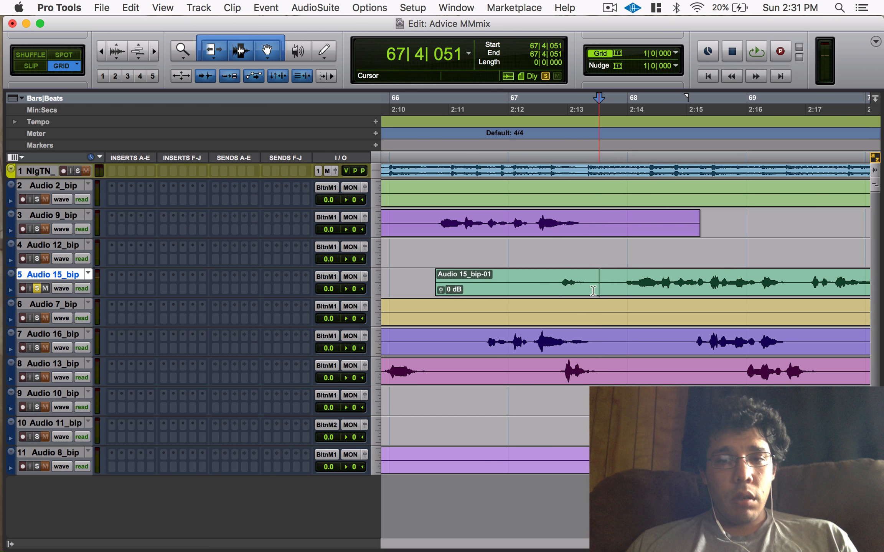
key("b")
left_click_drag(578, 288, 580, 385)
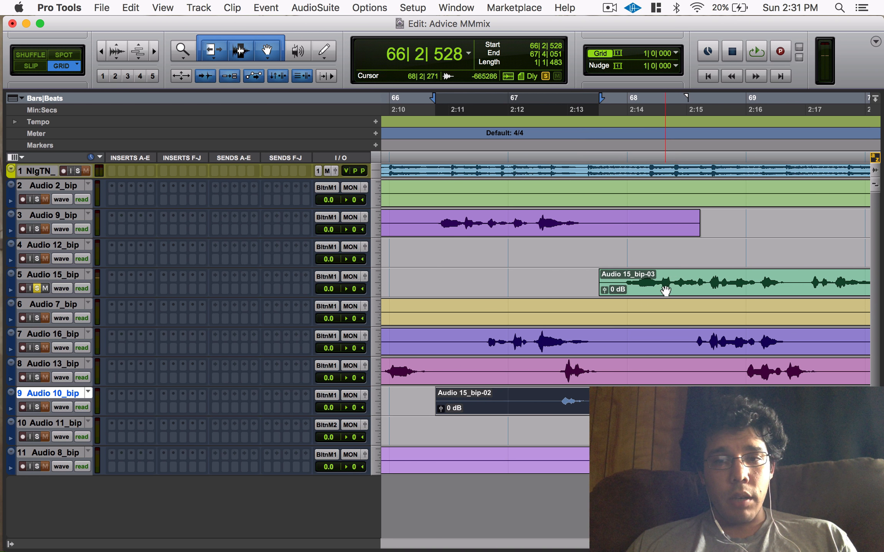
left_click_drag(665, 290, 664, 241)
key("r")
key("r")
key("r")
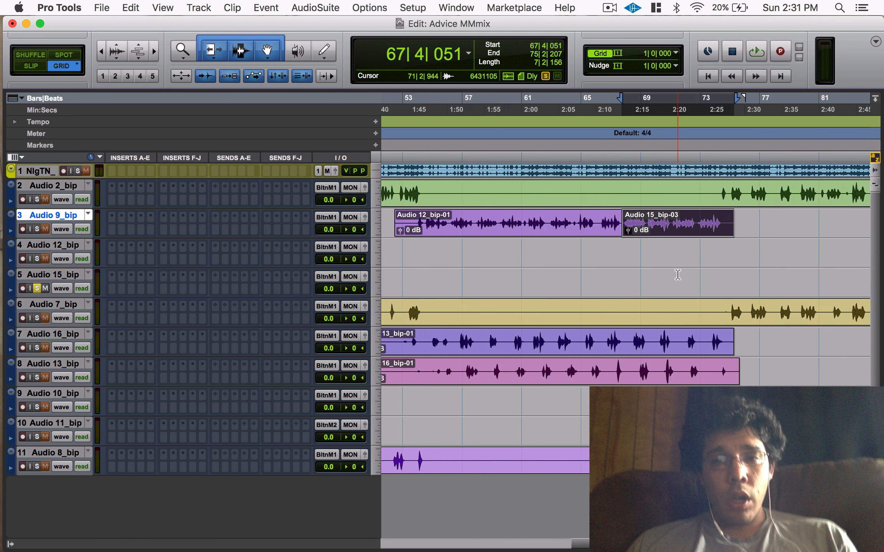
- Delete the emptied Audio 12 and Audio 15 tracks
key("r")
key("r")
key("r")
left_click_drag(420, 255, 419, 279)
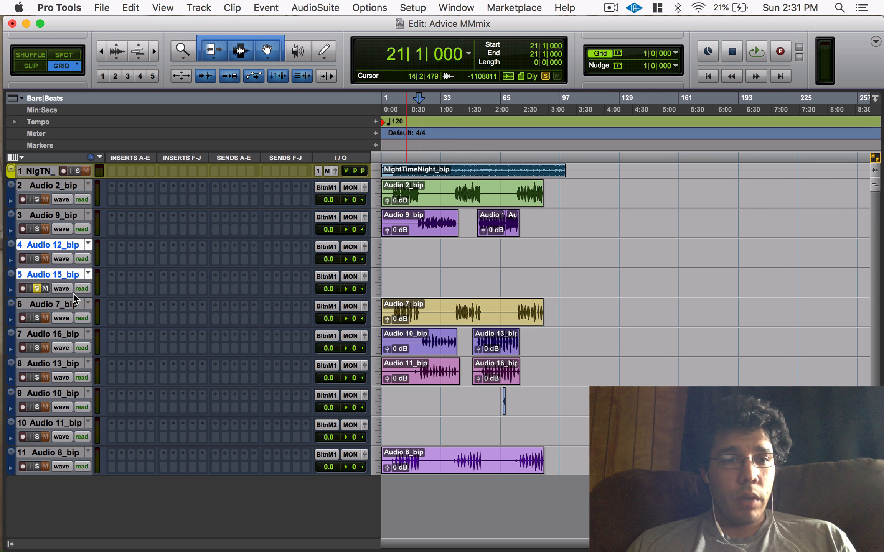
right_click(64, 277)
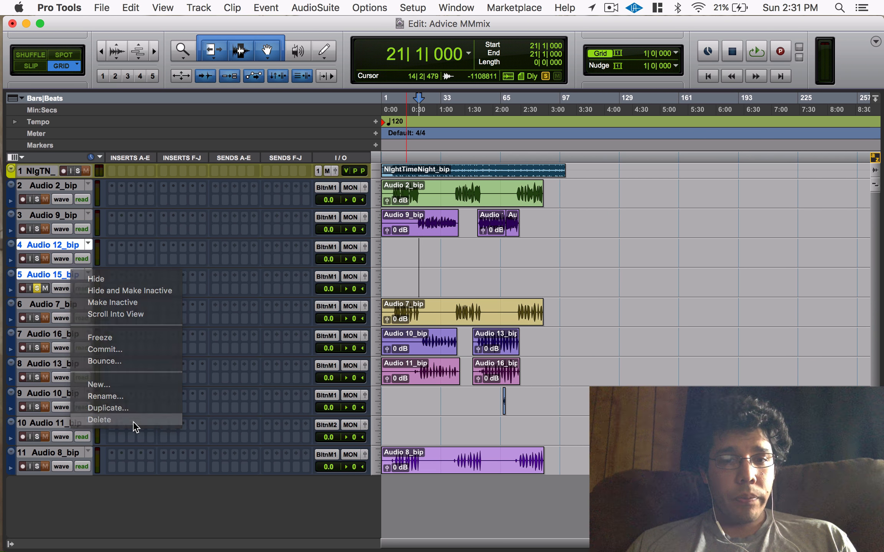
left_click(134, 421)
- Delete the empty Audio 11 track
left_click(502, 364)
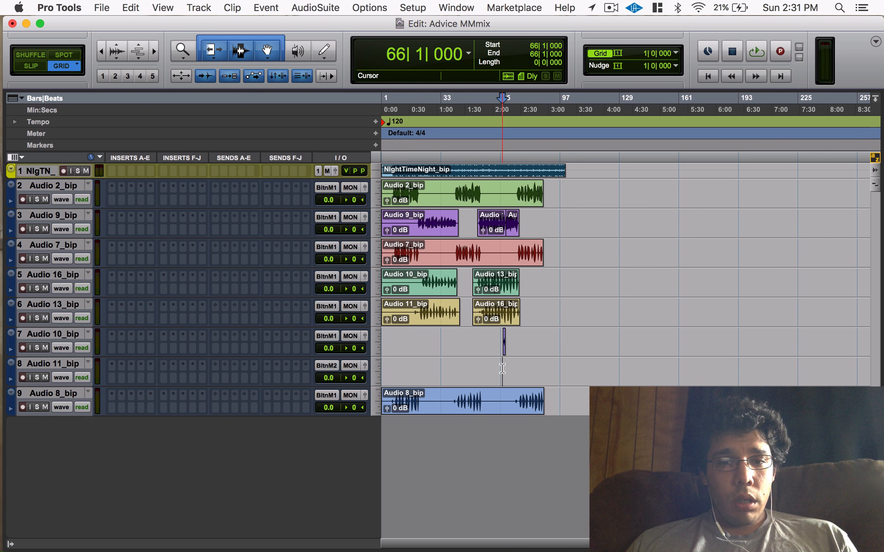
right_click(53, 364)
left_click(109, 507)
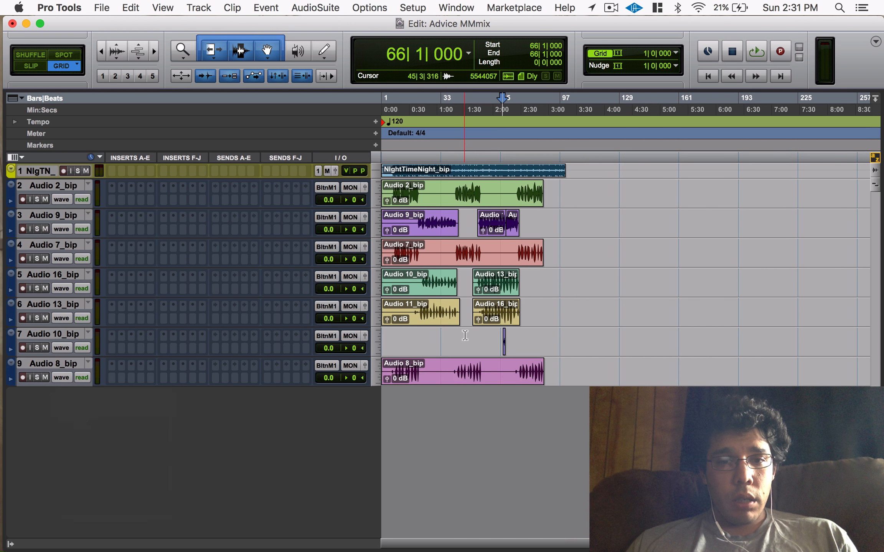
- Mute the NIghtTimeNight beat track and play the Audio 8 backing phrases with the other vocals from 8|3|268
scroll(465, 335, "up", 10)
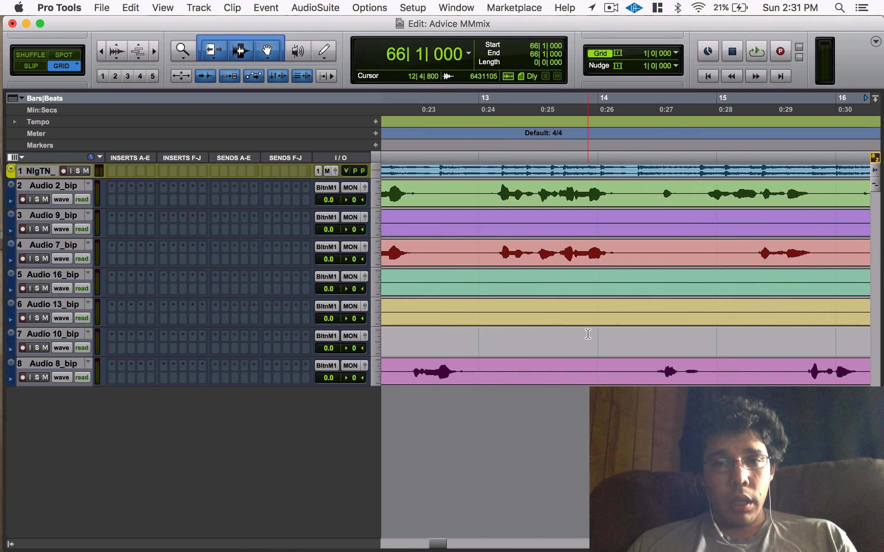
scroll(588, 334, "down", 8)
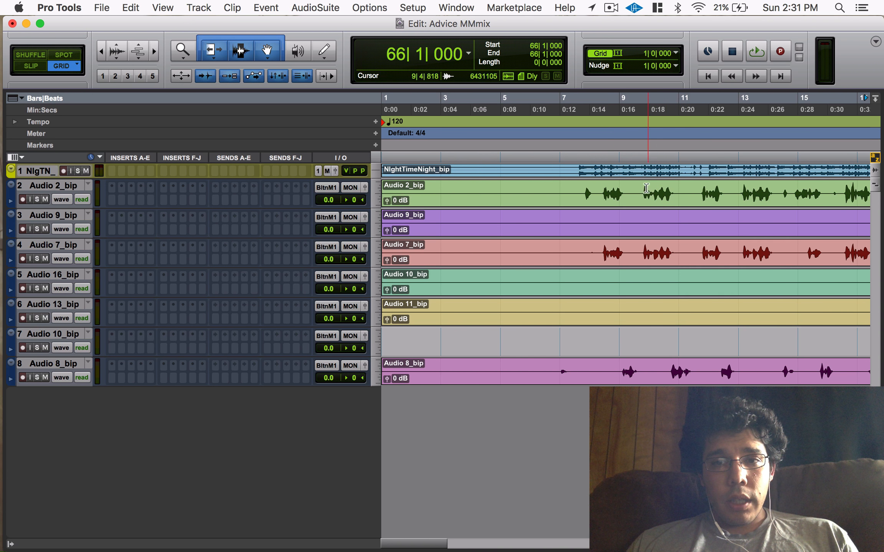
scroll(637, 299, "right", 5)
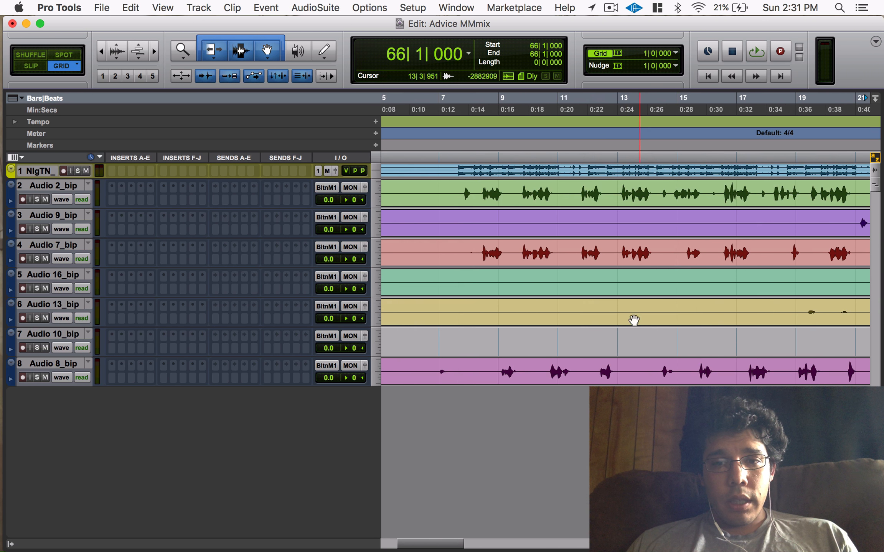
left_click_drag(496, 367, 533, 367)
left_click(486, 365)
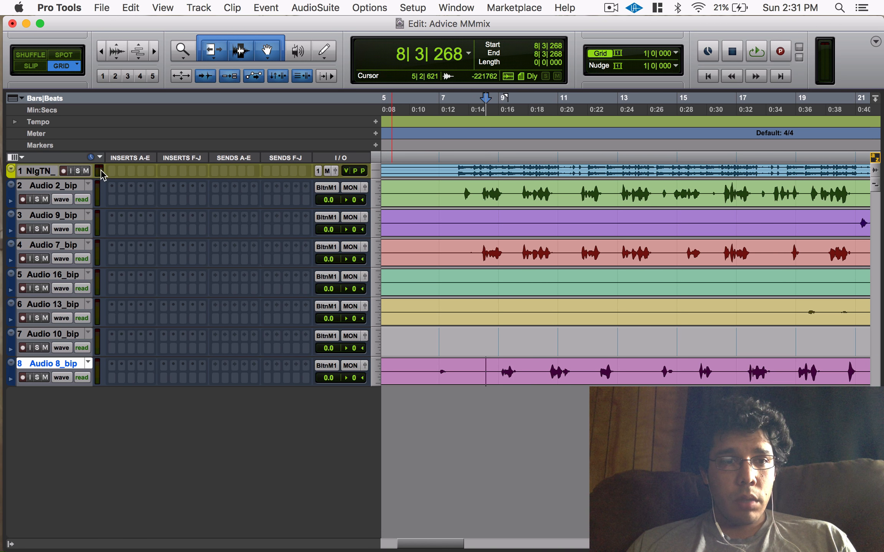
key("space")
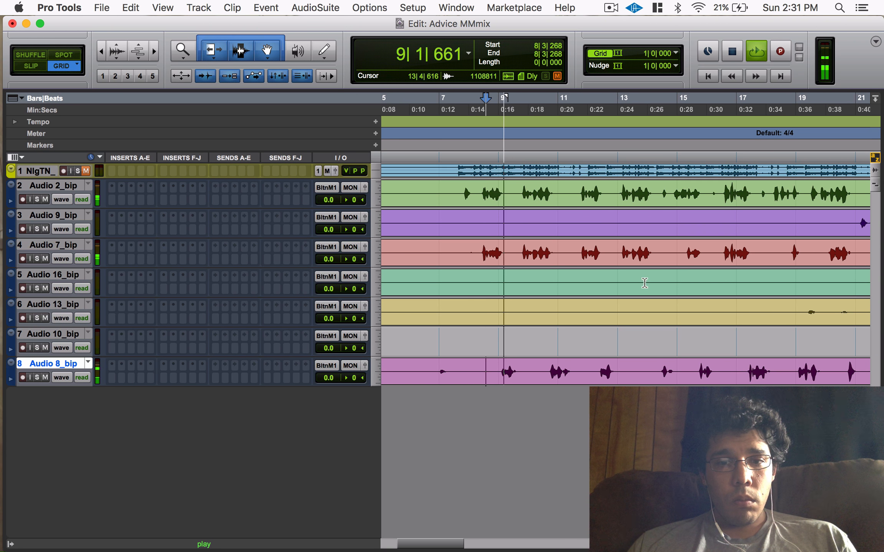
key("space")
- Play the verse vocals from 23|2|604 and look over the clips in the second half of the song
scroll(682, 302, "right", 10)
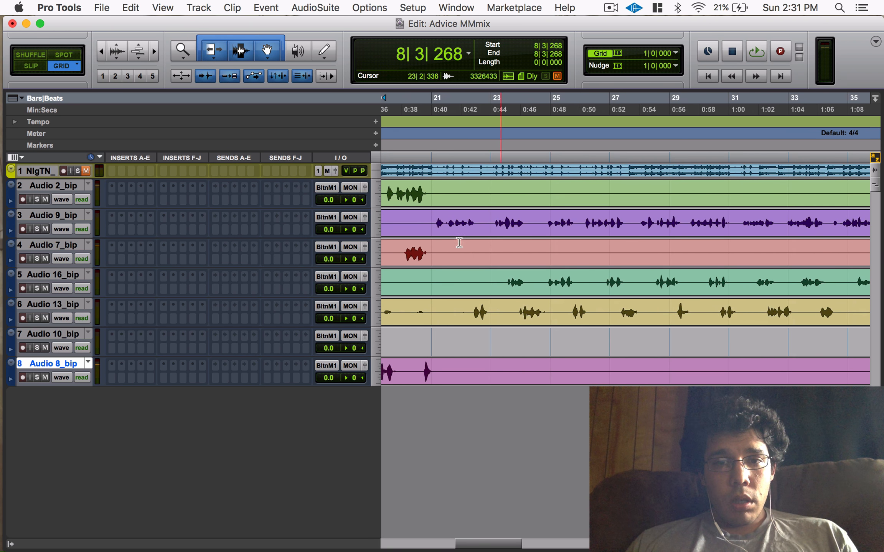
left_click(502, 217)
key("space")
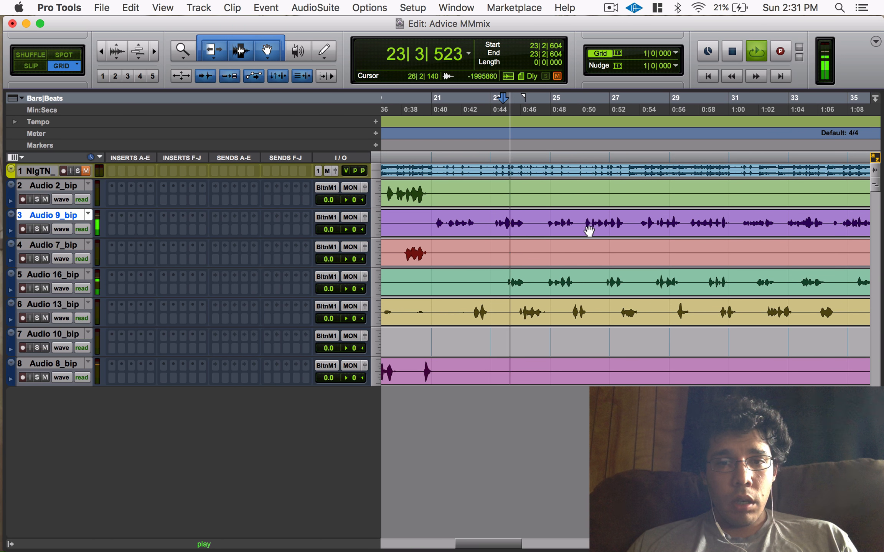
key("space")
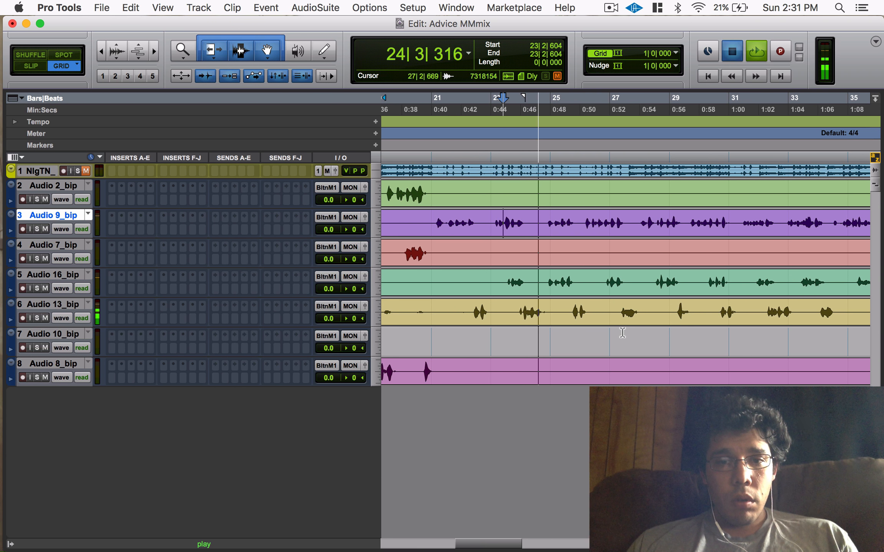
key("r")
scroll(687, 352, "right", 10)
key("r")
key("r")
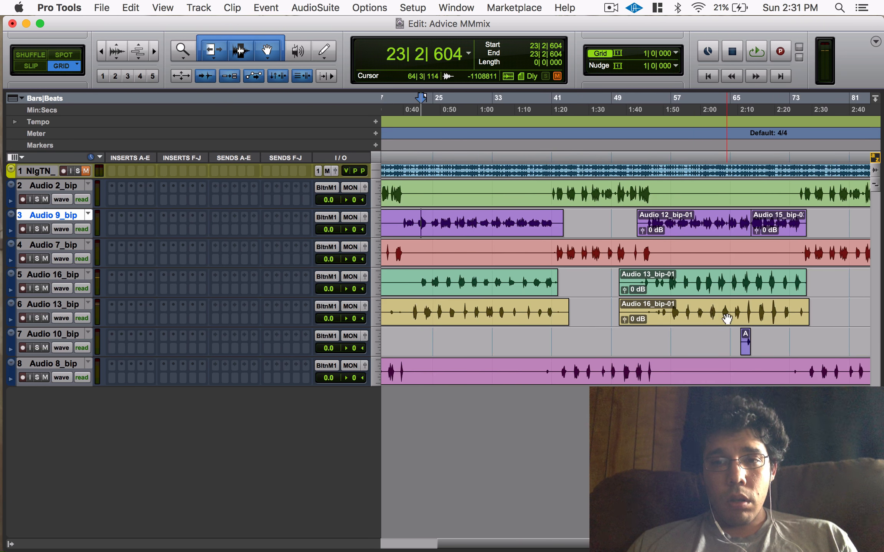
- Solo the Audio 16 track and play its phrase from 67|1|846 to 67|4|173, near the Audio 15_bip-02 clip
left_click(626, 334)
key("t")
key("t")
key("t")
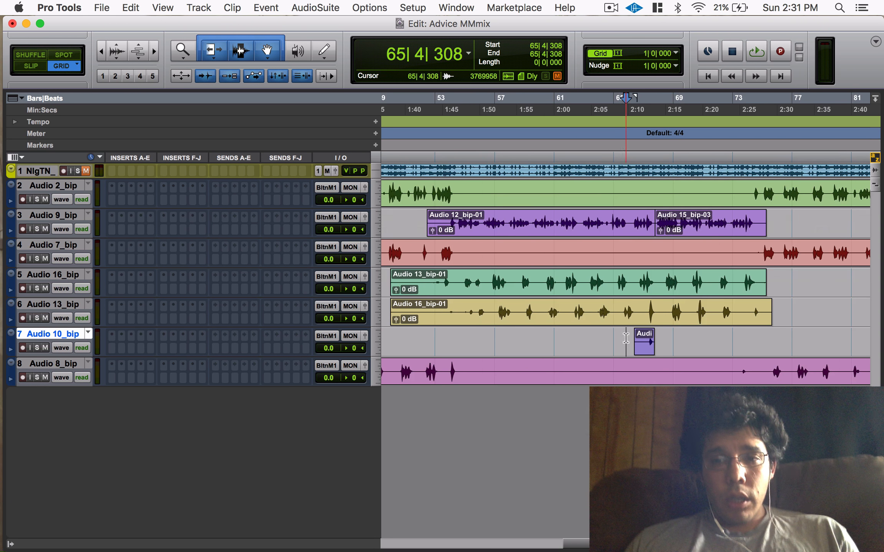
key("t")
scroll(669, 339, "right", 10)
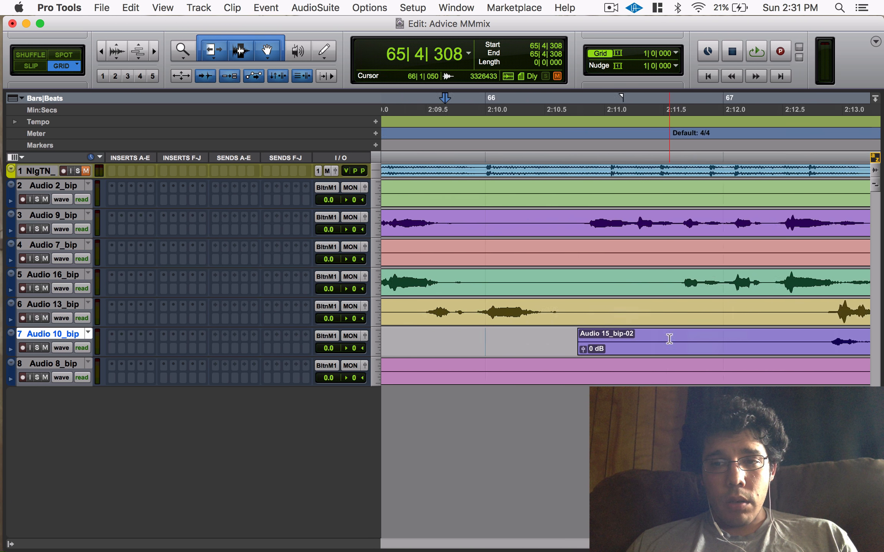
left_click_drag(461, 277, 593, 291)
left_click(38, 289)
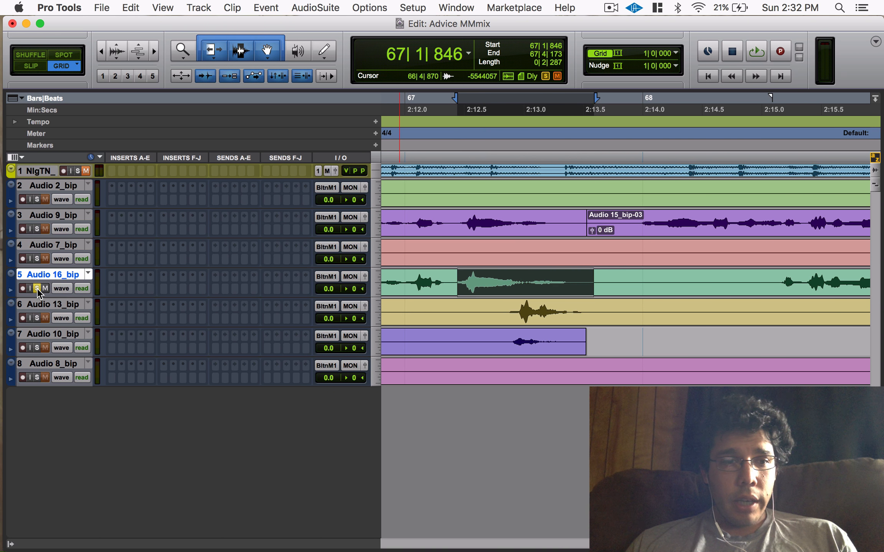
key("space")
key("space")
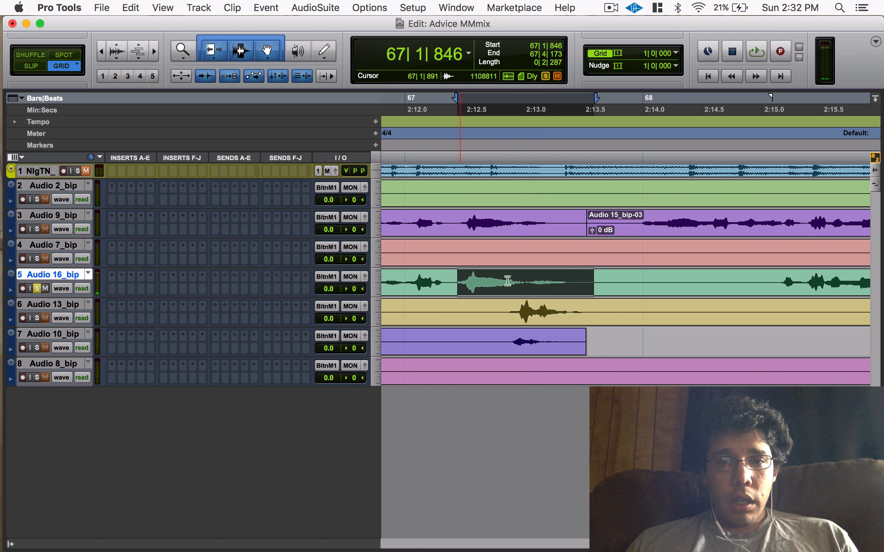
- Play the phrase from 67|1|891 to 67|4|184 with the Audio 9 and Audio 16 tracks soloed together
left_click_drag(523, 273, 606, 277)
left_click(37, 289)
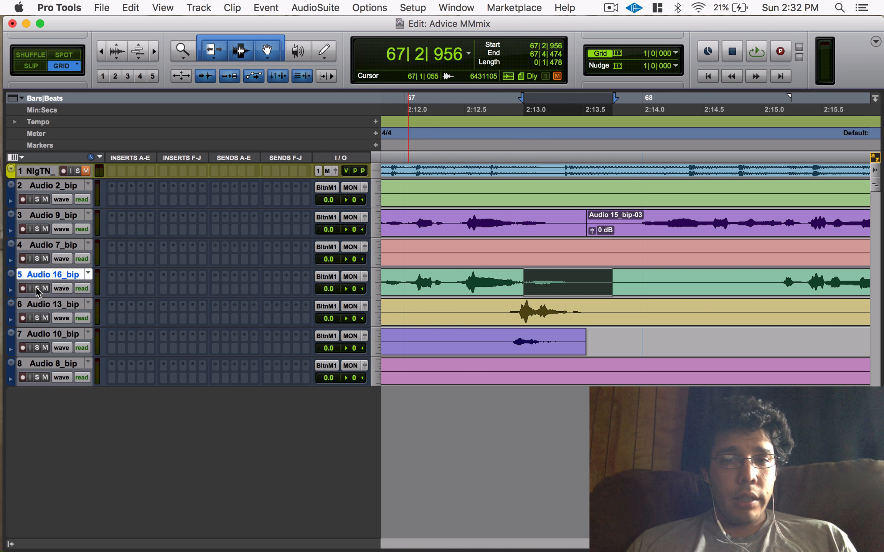
left_click(37, 229)
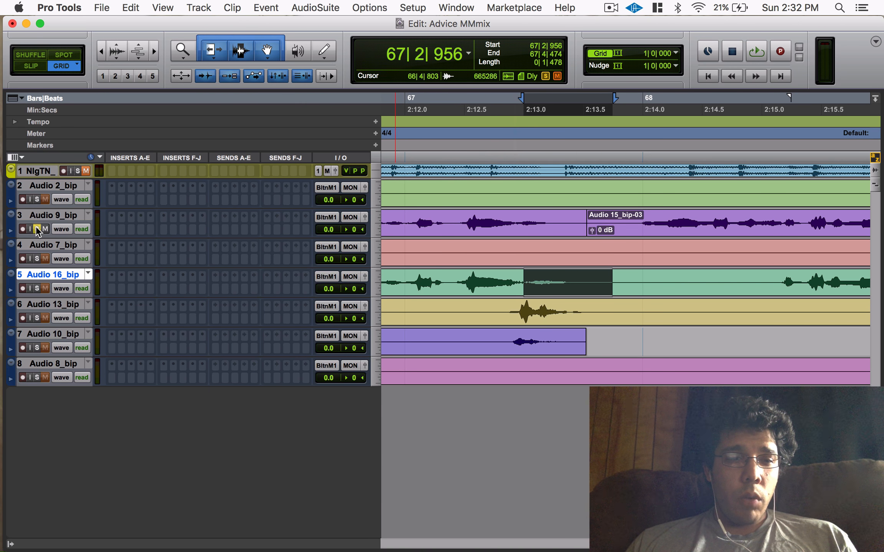
left_click_drag(460, 222, 594, 280)
key("space")
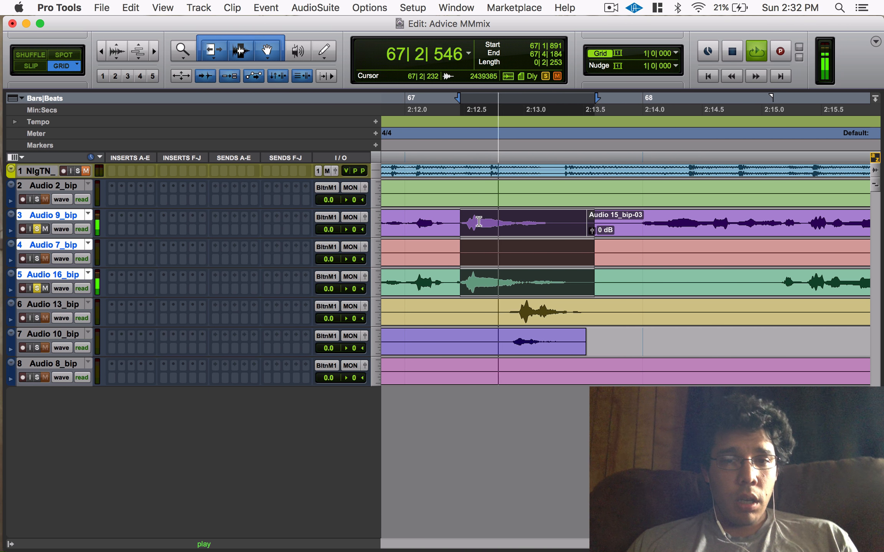
key("space")
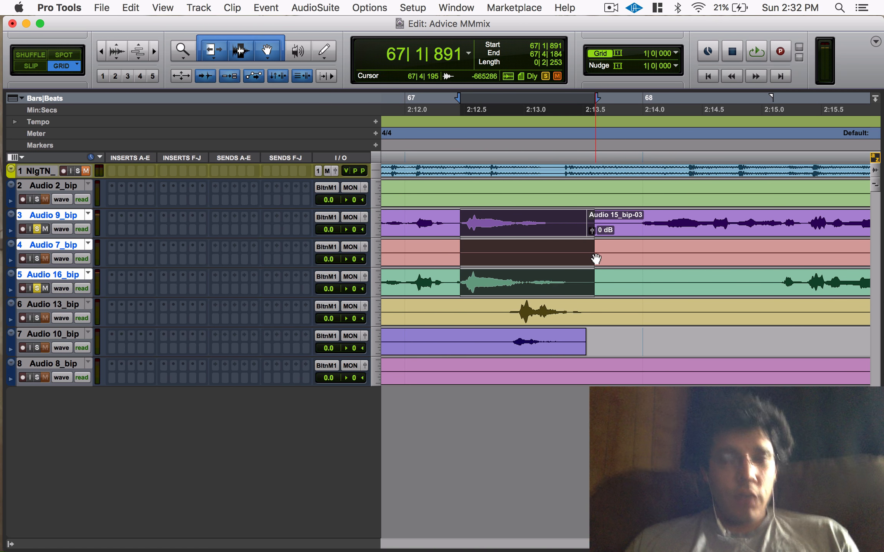
- Delete the phrase tail on the Audio 16 track from 67|2|945 and move the Audio 10 track's Audio 15_bip-02 clip onto it
left_click_drag(523, 280, 702, 280)
key("Delete")
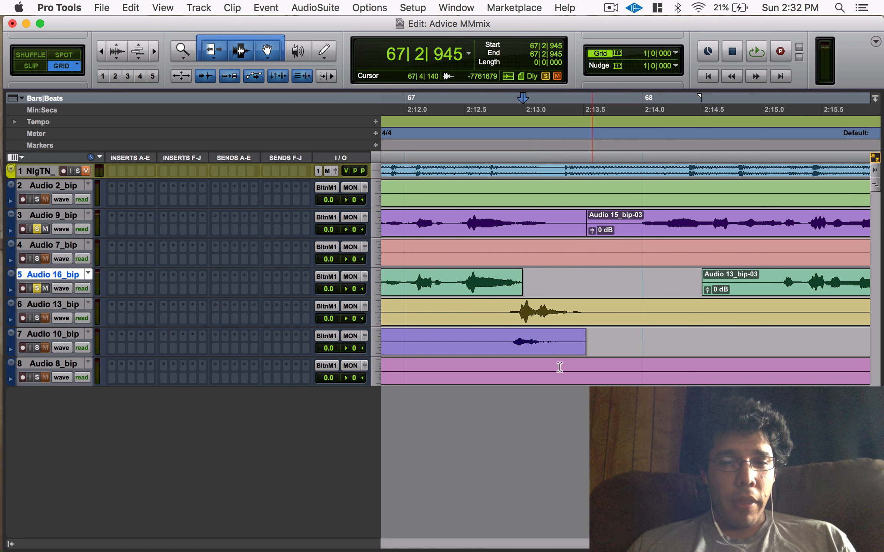
left_click_drag(509, 345, 495, 294)
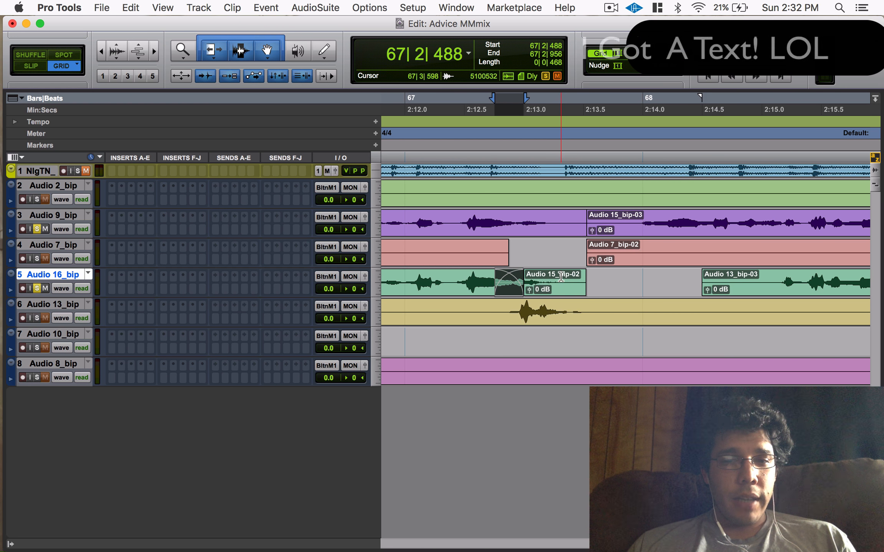
- Trim the end of the Audio 15_bip-02 clip to 67|3|598 and play the transition from 67|1|835
left_click(560, 278)
key("s")
left_click(457, 283)
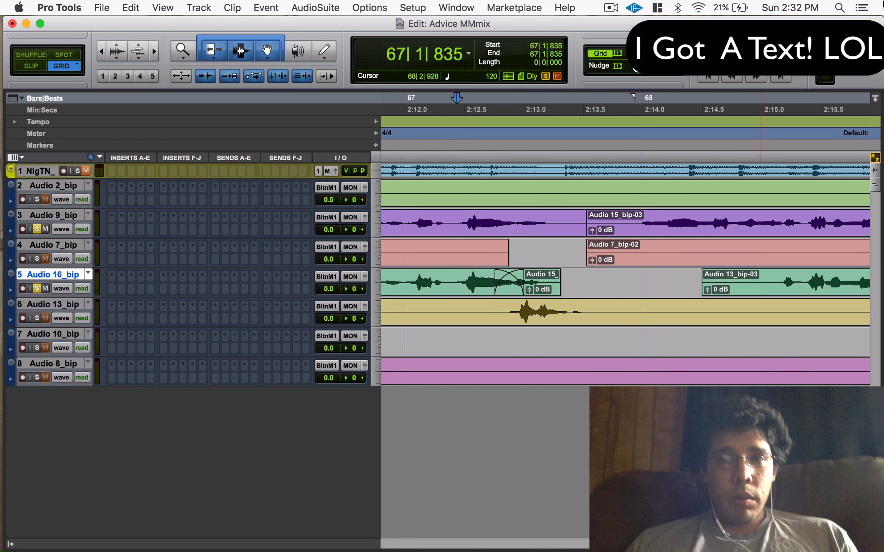
key("space")
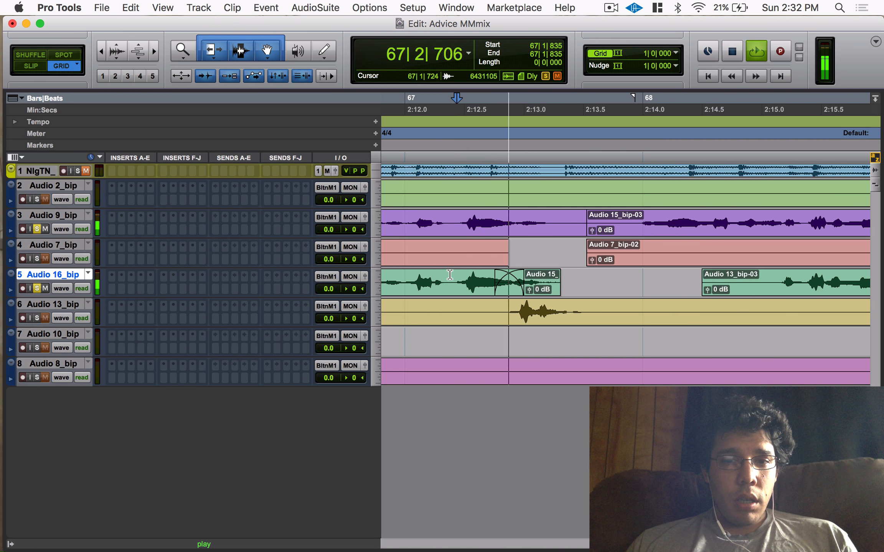
key("space")
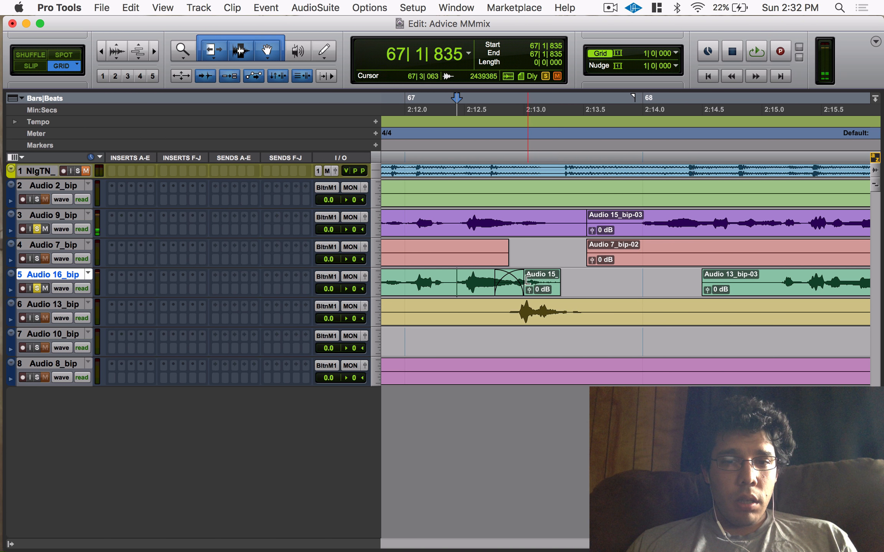
- Extend the Audio 16 track's fade to span 67|2|488 to 67|3|598 and play it from 67|1|891
left_click_drag(519, 280, 577, 281)
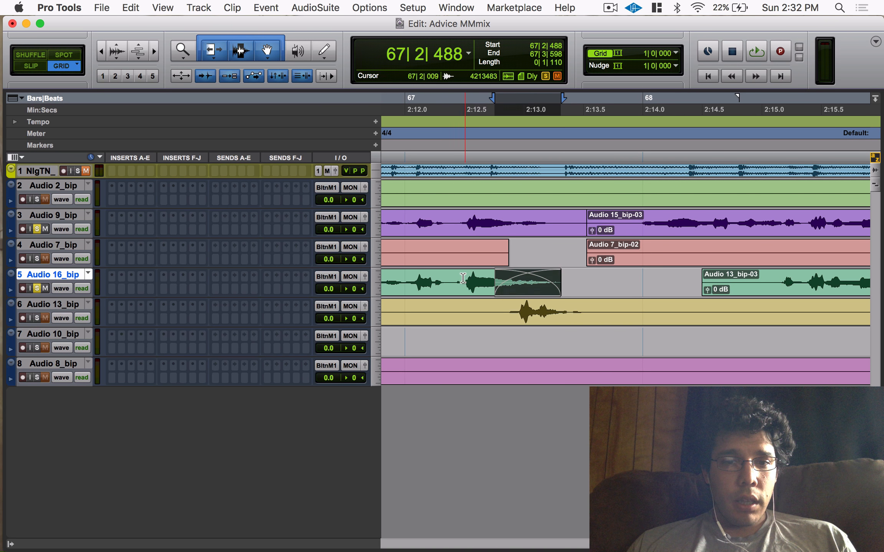
left_click(460, 278)
key("space")
key("r")
key("r")
key("r")
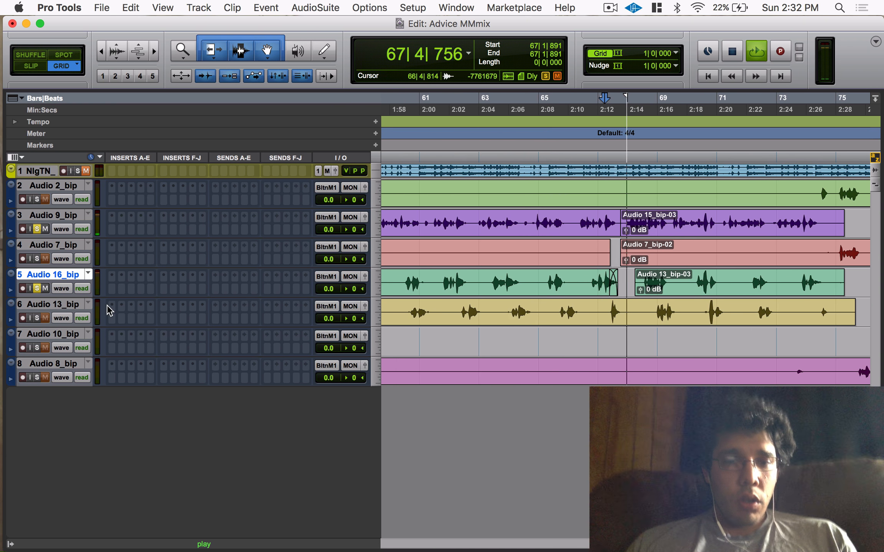
key("space")
- Clear all track solos and undo the fades and end trim on the Audio 16 track's Audio 15_bip-02 clip
left_click(37, 290, "alt")
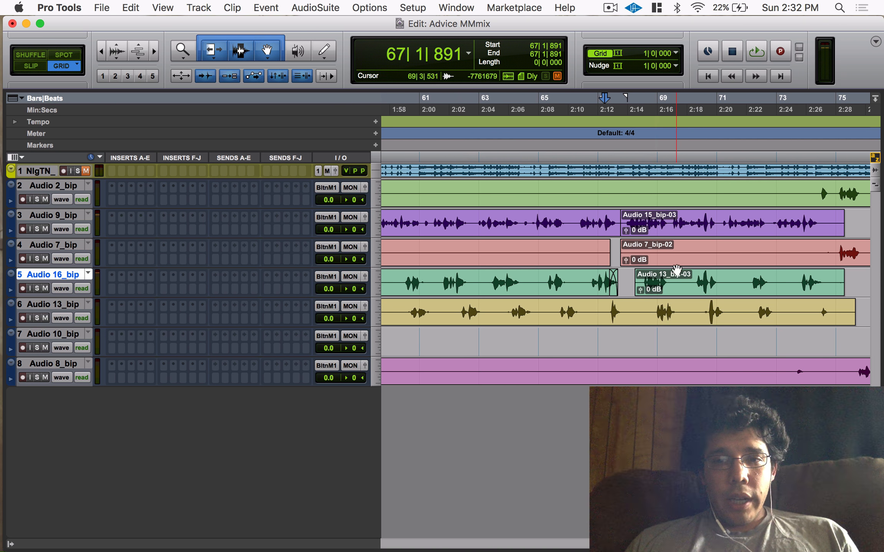
key("super+z")
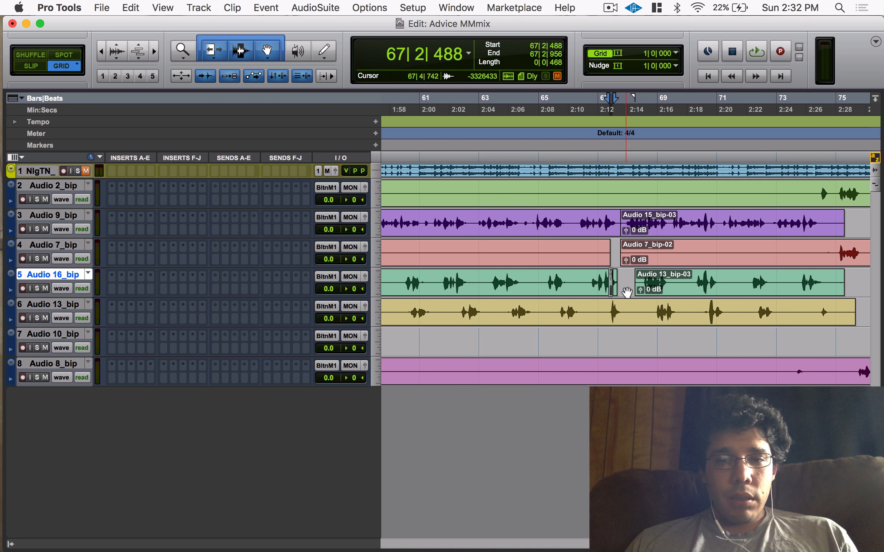
key("t")
key("t")
key("t")
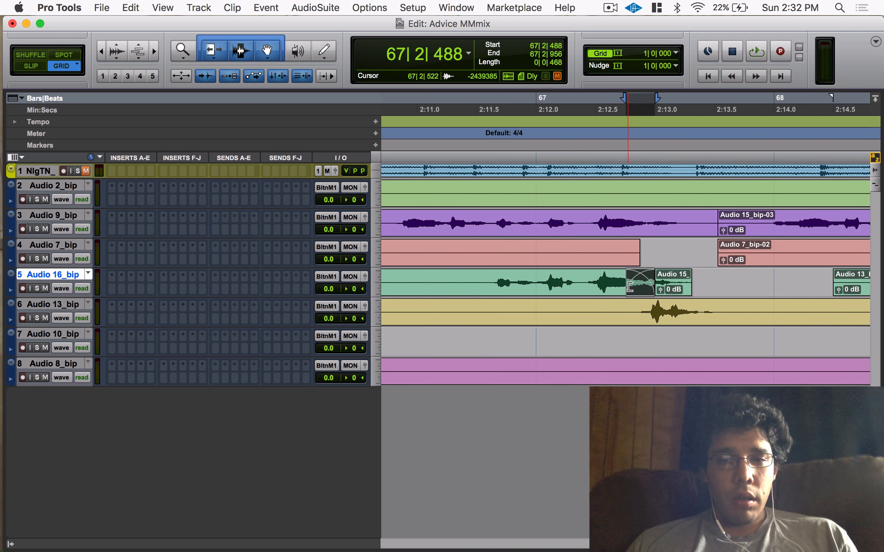
left_click(680, 292)
key("super+shift+z")
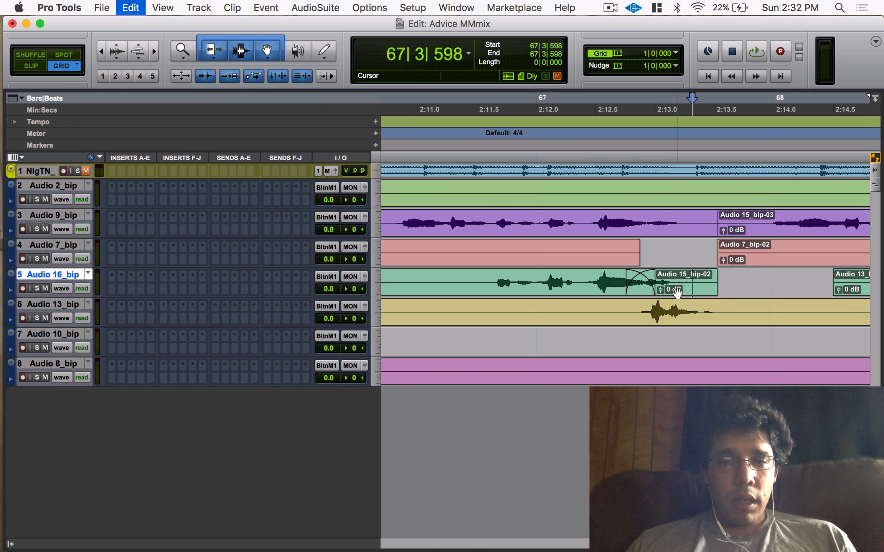
key("super+z")
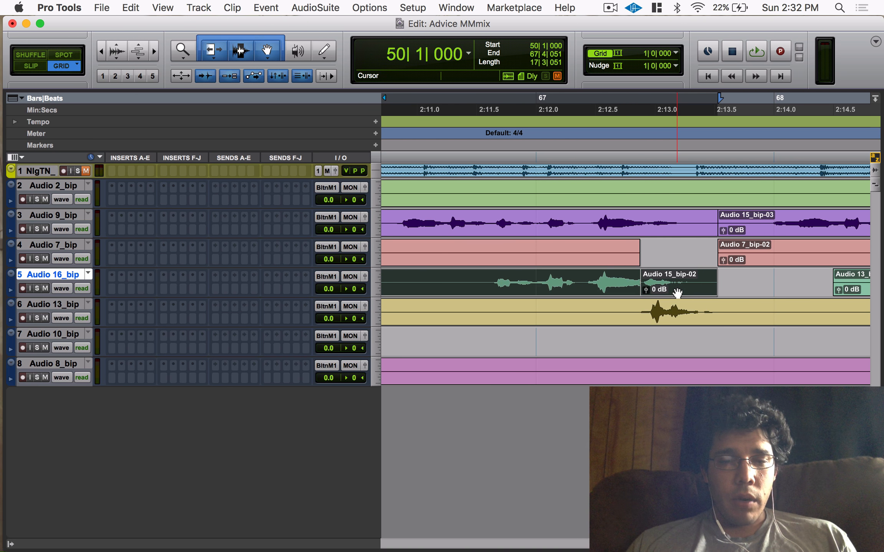
- Move the Audio 15_bip-02 clip from the Audio 16 track to the Audio 7 track at 67|2|722 and save the session
left_click(759, 292)
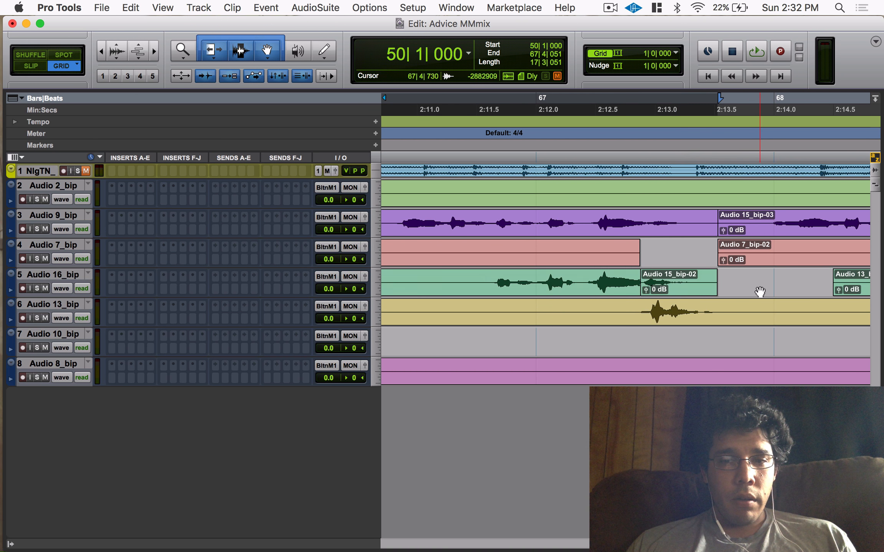
left_click_drag(677, 293, 676, 256)
key("super+s")
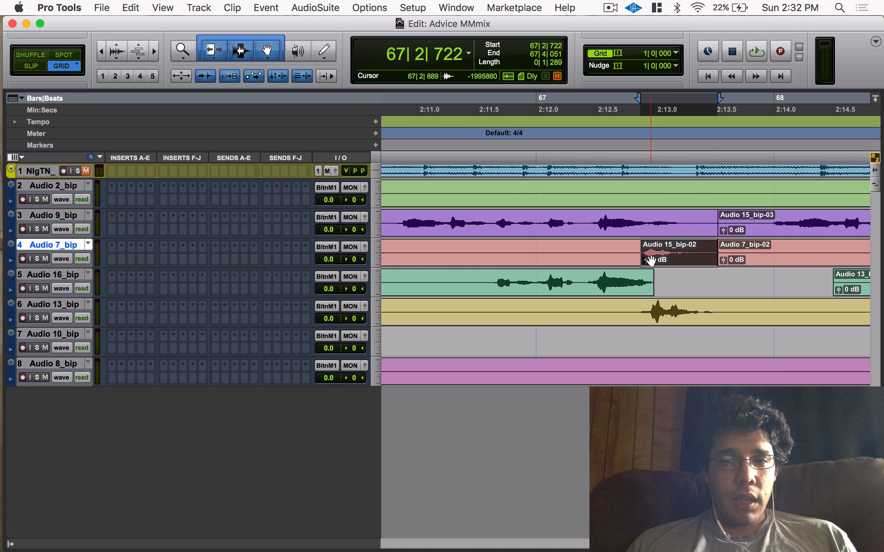
- Trim the silence before the vocals in Audio 7_bip-02 and end the earlier Audio 7 clip at 54|3|174
key("super+bracketleft")
key("super+bracketleft")
key("super+bracketleft")
key("super+bracketleft")
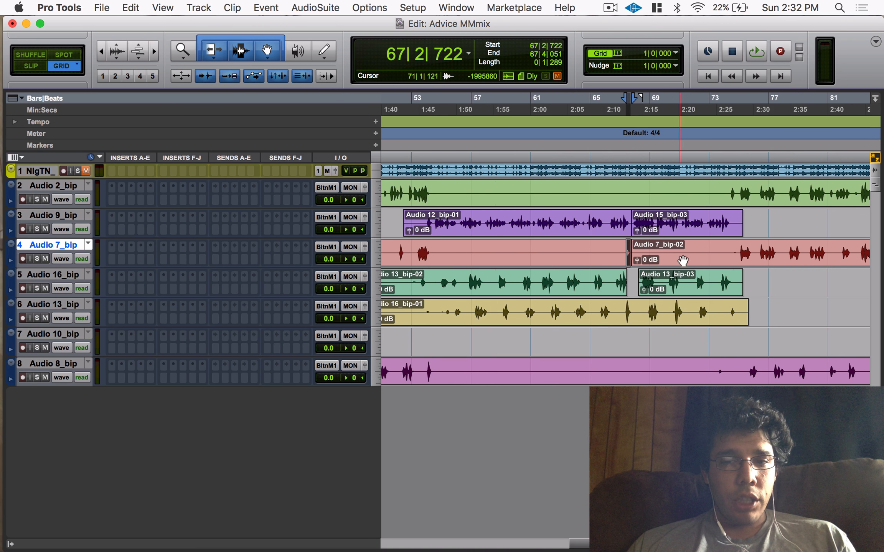
left_click(732, 252)
key("a")
scroll(460, 252, "left", 5)
left_click(497, 252)
key("s")
- Trim the start of the Audio 7_bip-01 clip to 7|4|116, just before its first vocals
key("Home")
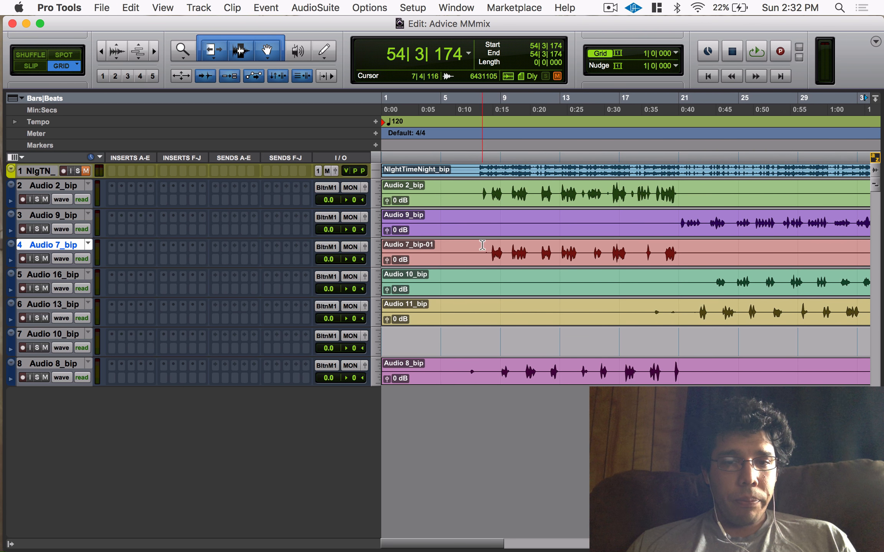
left_click(482, 245)
key("a")
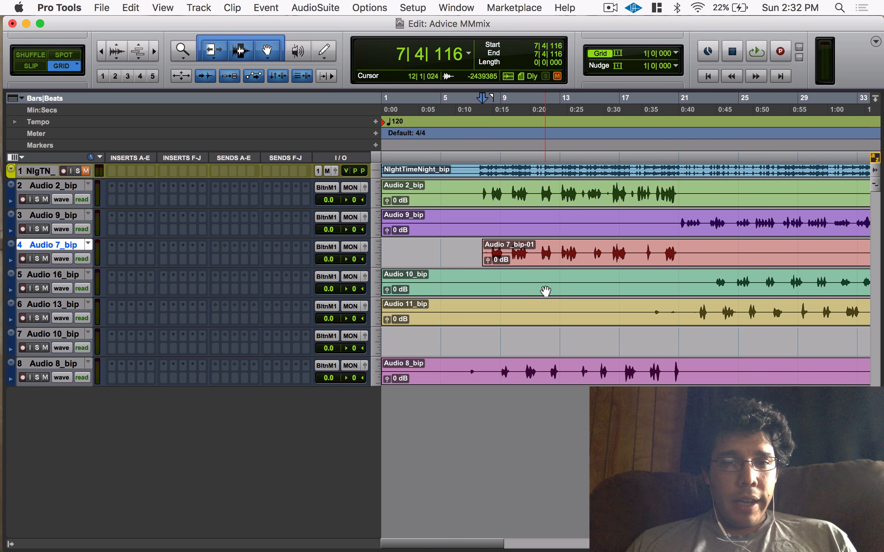
- Rename the Audio 9_bip track as Hook Lead
scroll(712, 340, "right", 5)
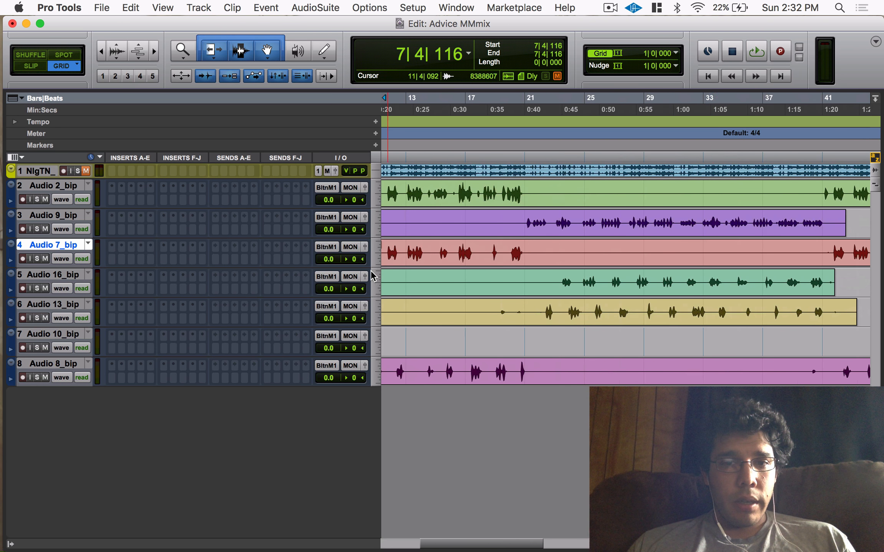
key("super+bracketleft")
key("super+bracketleft")
double_click(73, 217)
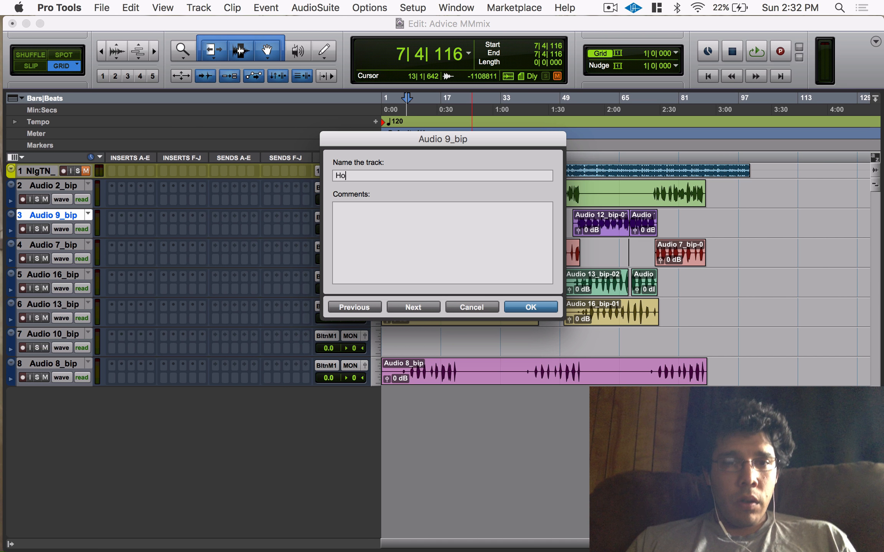
key("Escape")
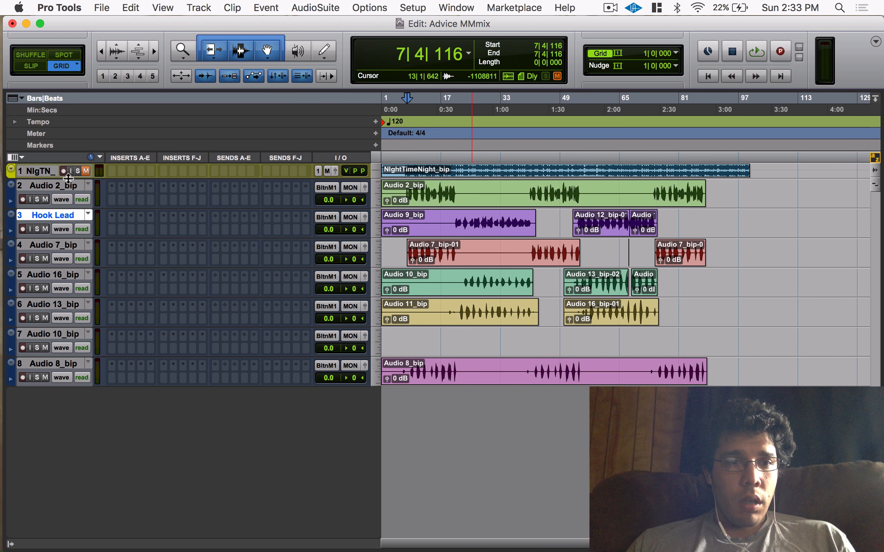
double_click(64, 185)
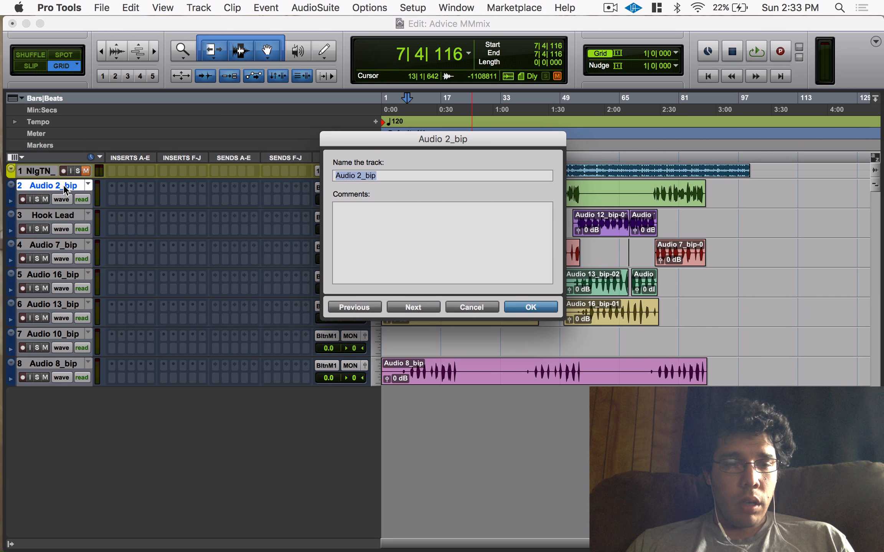
left_click(473, 307)
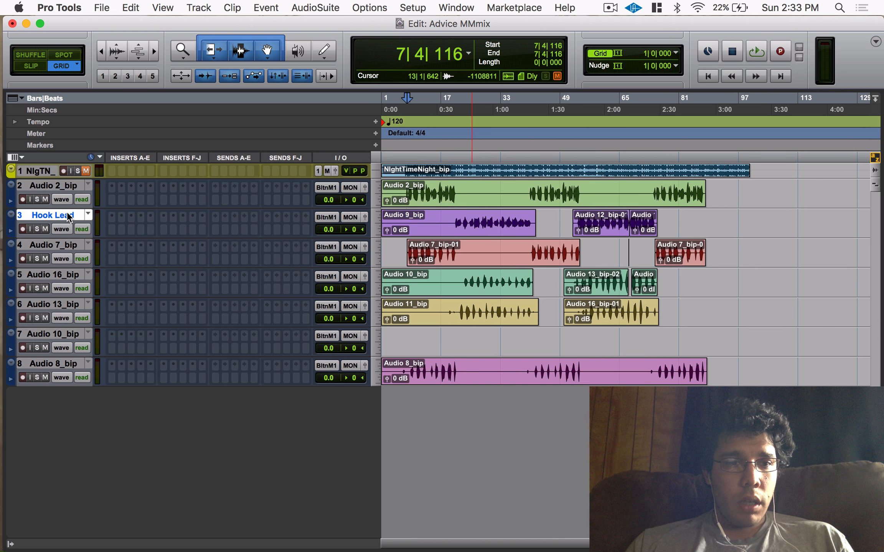
- Rename track 3 as Verse Lead
double_click(69, 217)
type("Verse Lead")
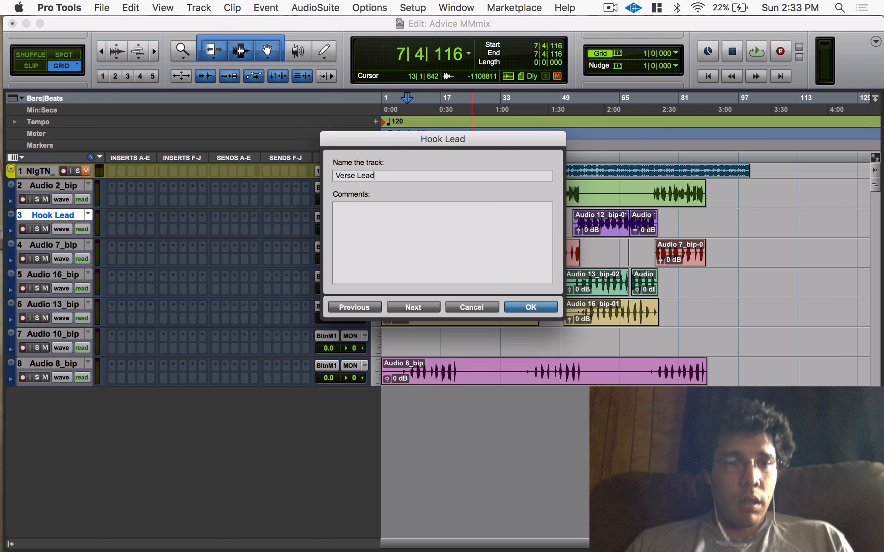
key("Return")
- Rename the Audio 2_bip track as Hook Lead
double_click(56, 180)
type("Hook Lead")
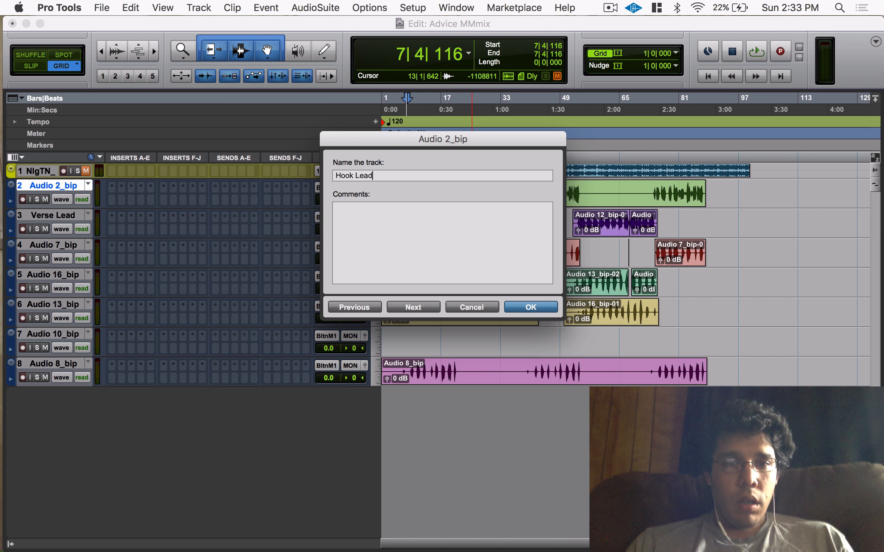
key("Return")
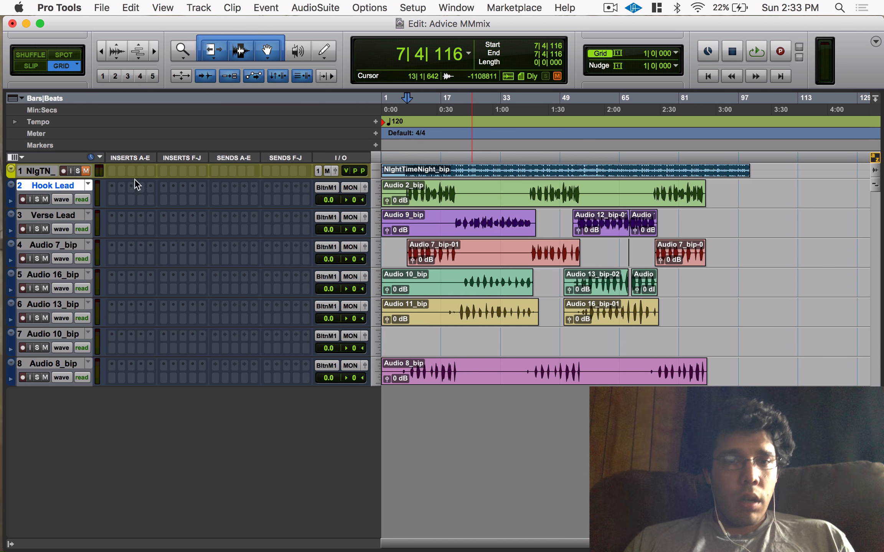
- Enlarge the NIghtTimeNight beat track and lower its clip gain to -3.8 dB
left_click_drag(272, 177, 257, 308)
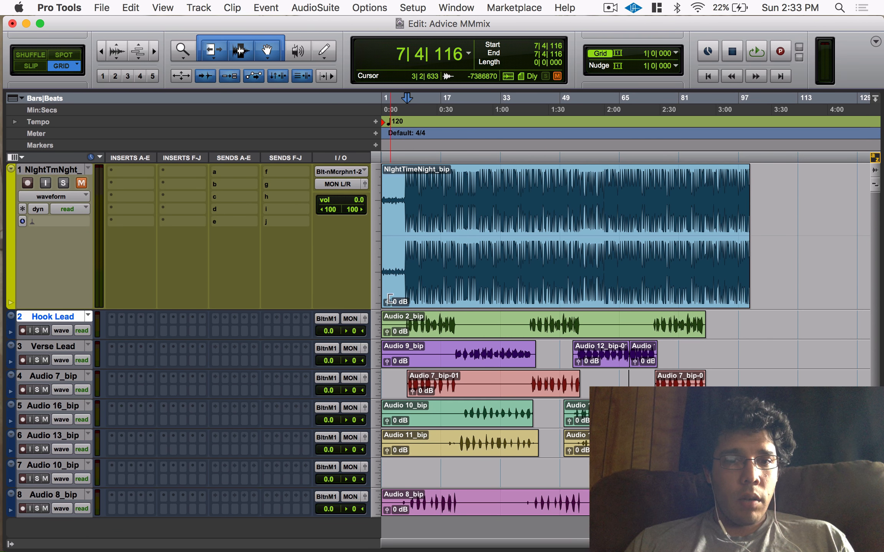
left_click_drag(388, 300, 387, 301)
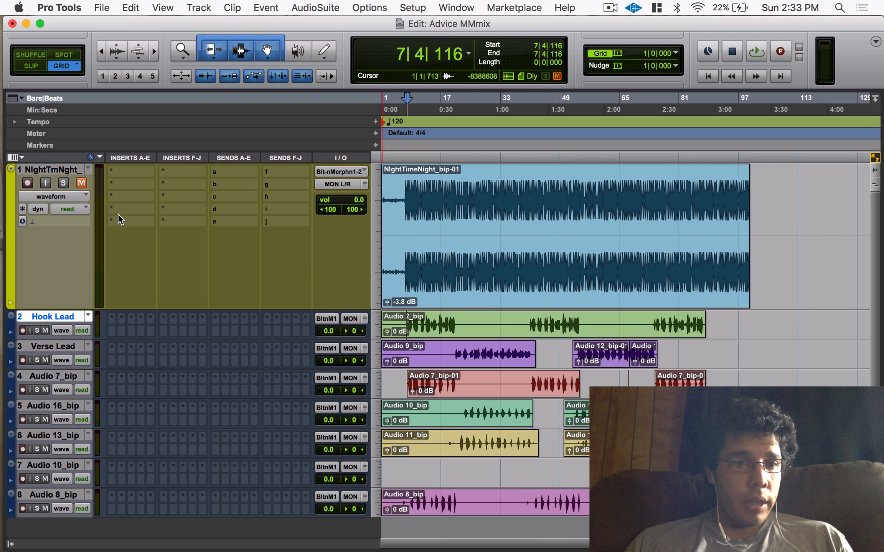
- Solo and unmute the NIghtTimeNight beat track, and place the cursor on the waveform's first loud transient at 7|3|668
left_click(63, 183)
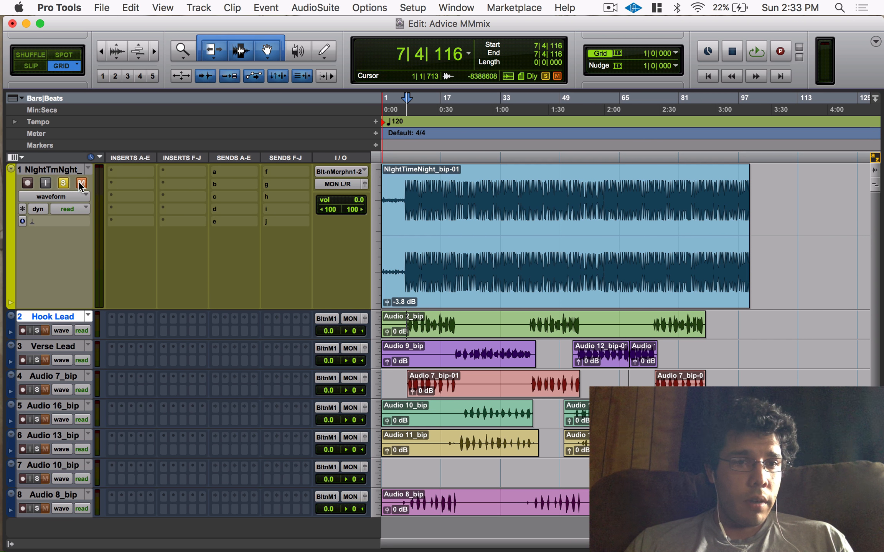
left_click(401, 194)
key("t")
key("t")
key("t")
left_click(563, 203)
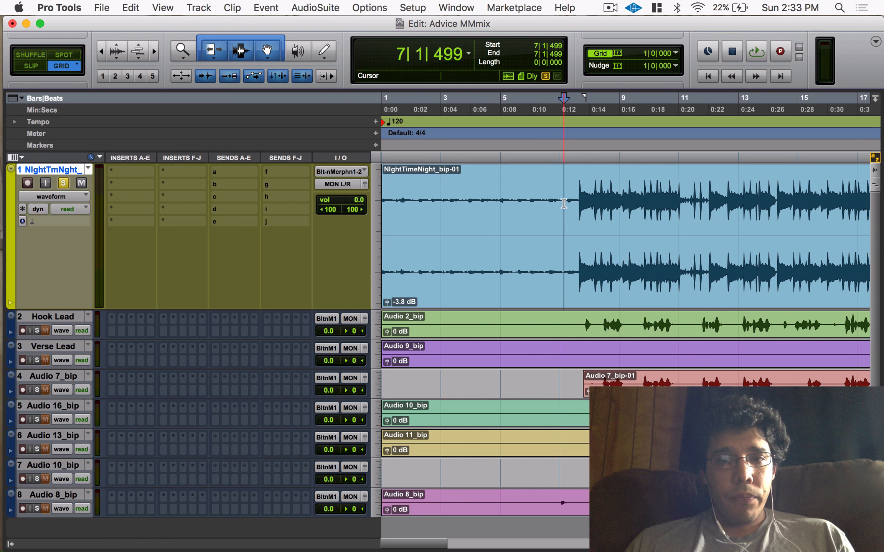
key("Tab")
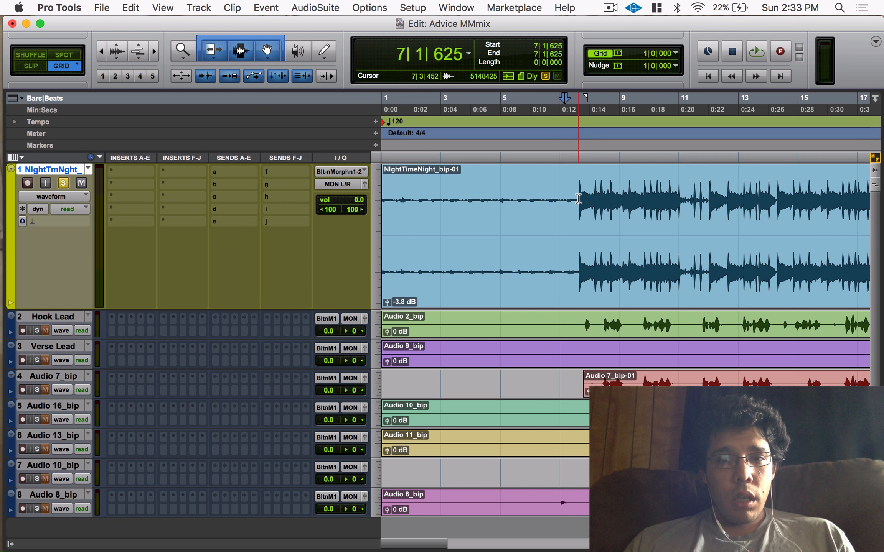
key("Tab")
key("t")
key("t")
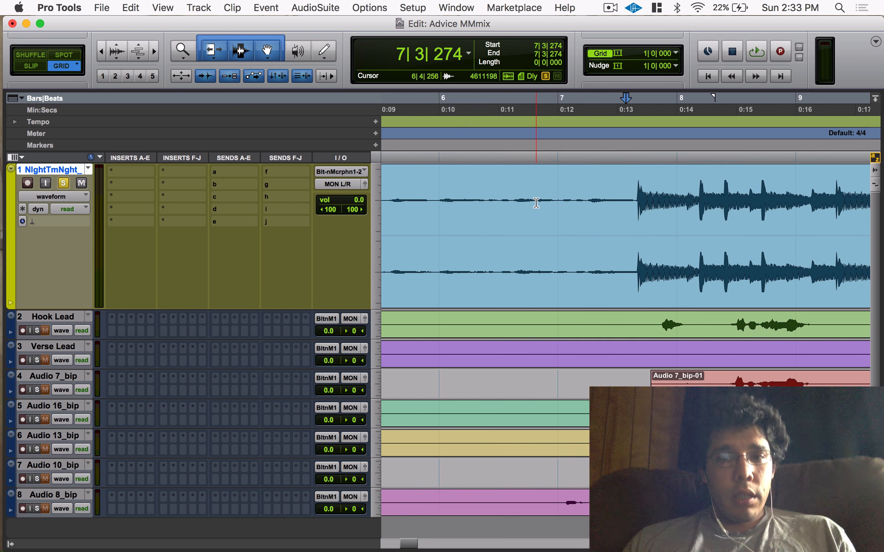
key("Tab")
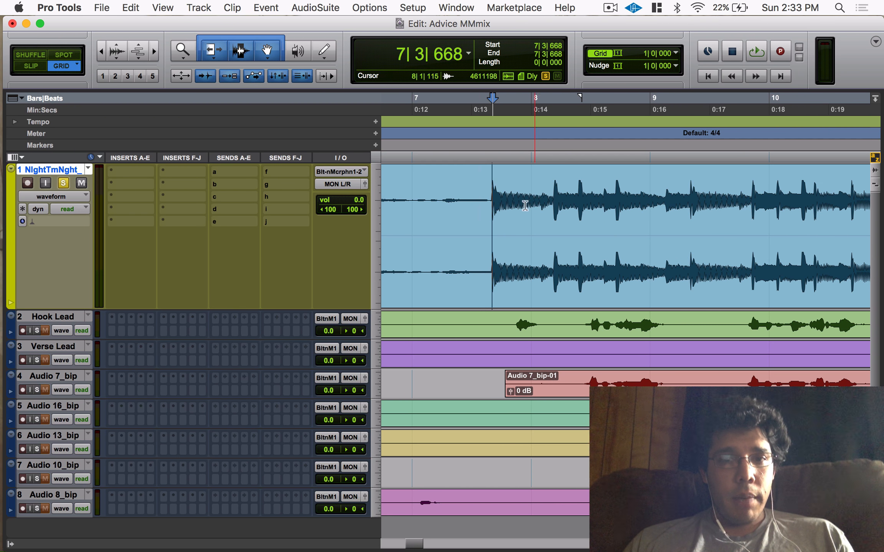
- Play the beat from its first loud transient and extend the selection to 14|2|353, where the phrase repeats
key("r")
key("r")
scroll(657, 256, "right", 10)
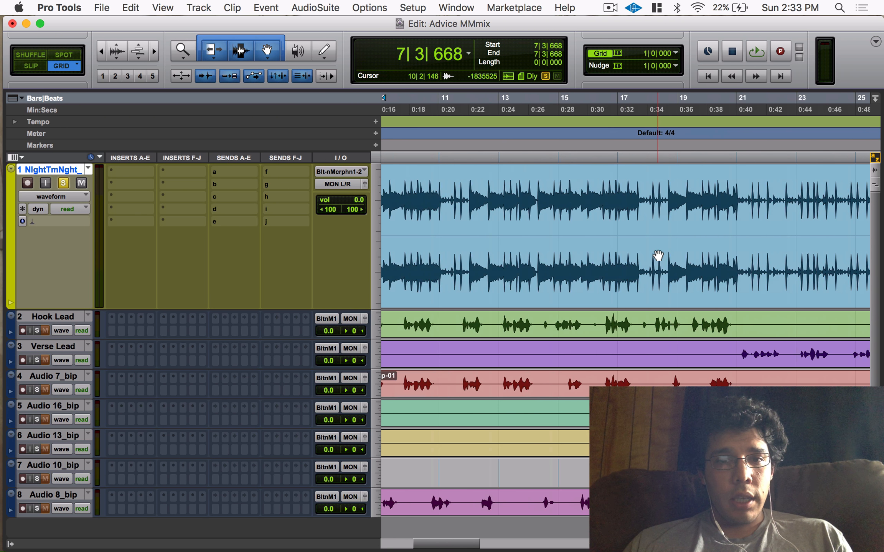
scroll(657, 256, "left", 4)
key("space")
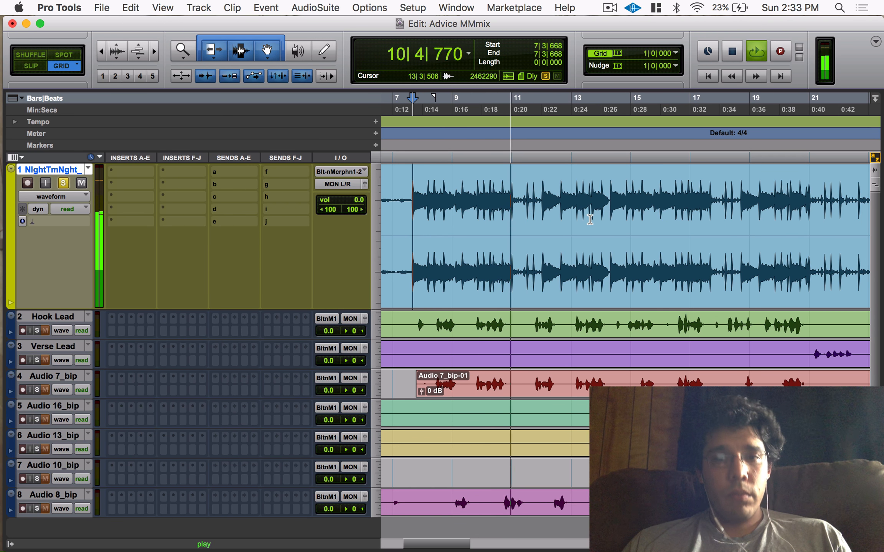
scroll(590, 219, "right", 3)
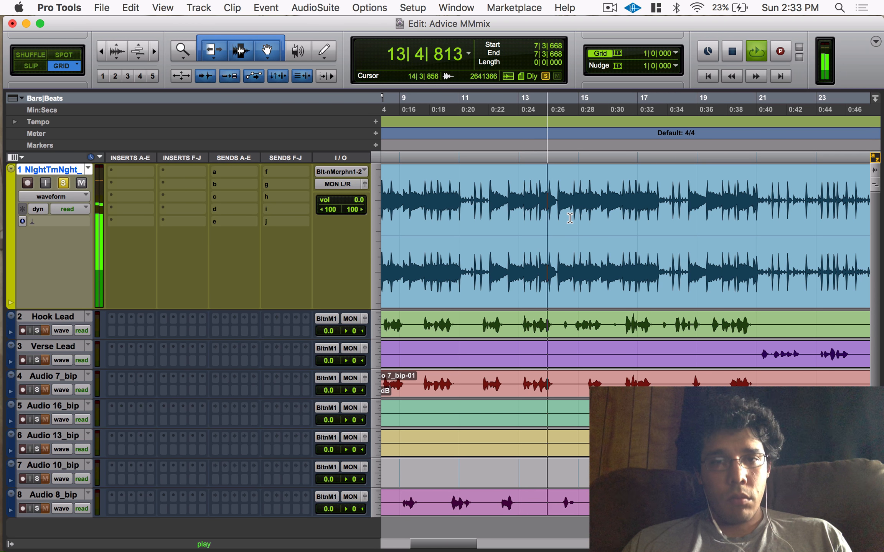
key("space")
left_click(558, 191, "shift")
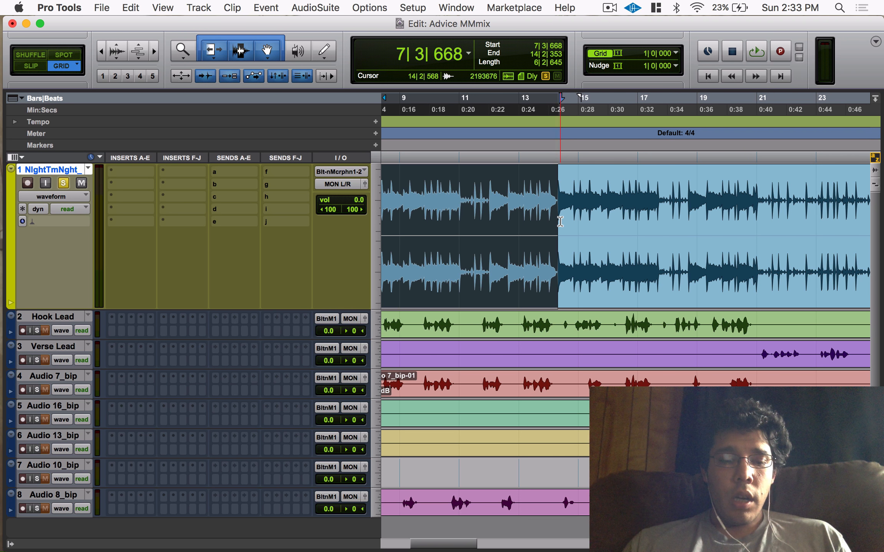
- Add bar and beat markers to the selected beat phrase, starting at 1|1|000 and ending at 4|1|000 in 4/4
key("super+i")
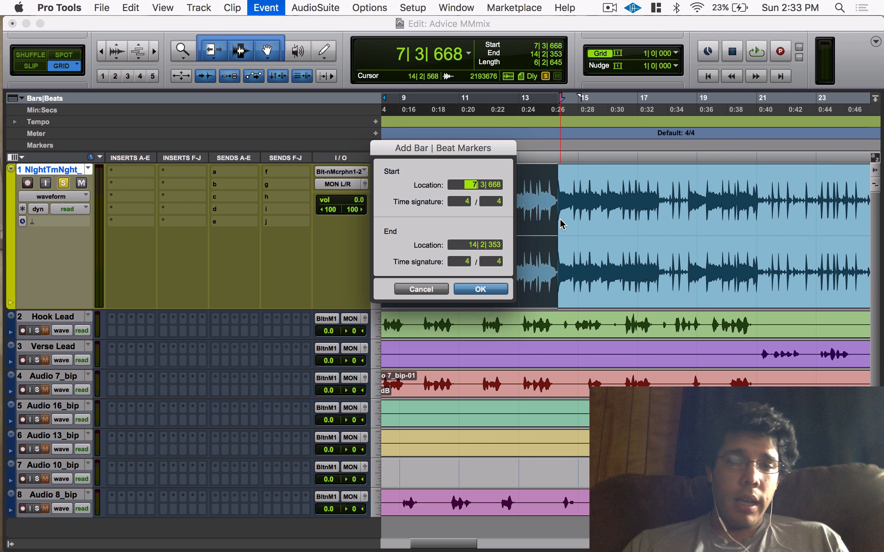
left_click_drag(435, 151, 507, 160)
scroll(524, 210, "left", 6)
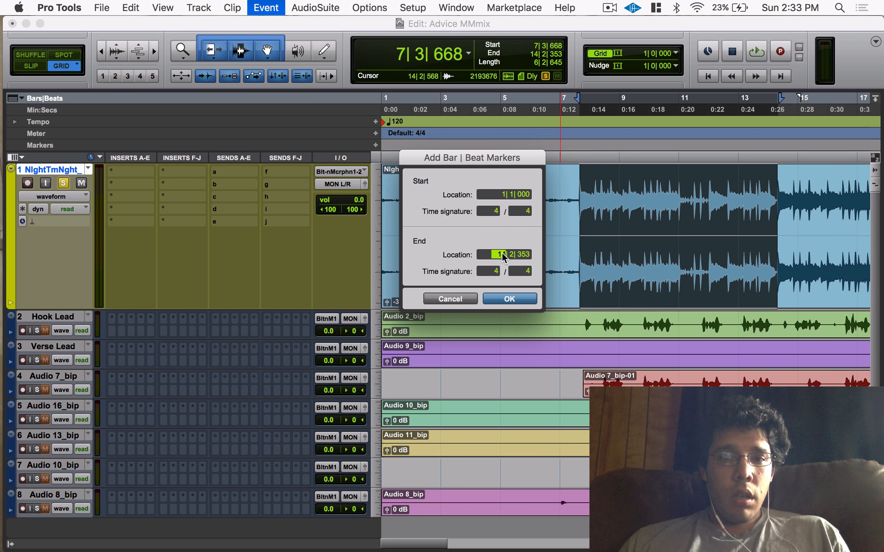
left_click(527, 303)
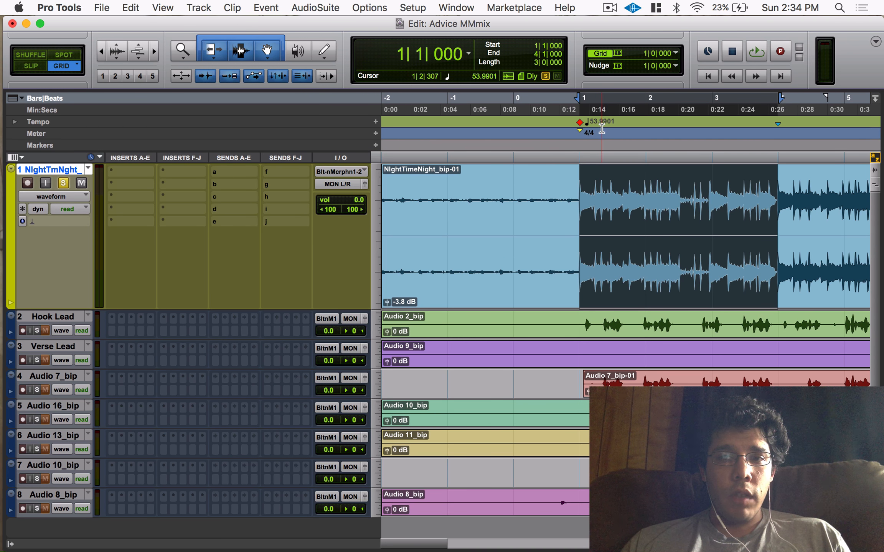
- Add a tempo change of 54 BPM at location 1|1|000, the beat's first loud transient
left_click(581, 180)
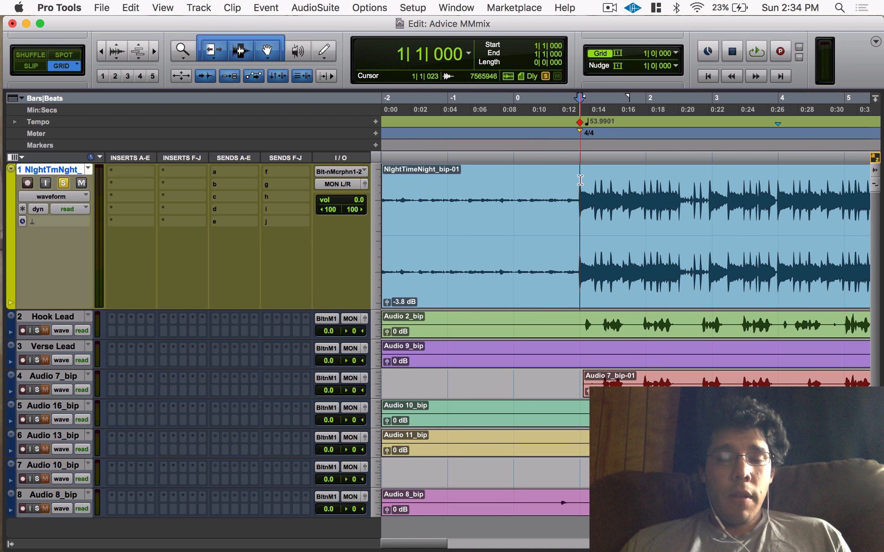
left_click(375, 122)
type("54")
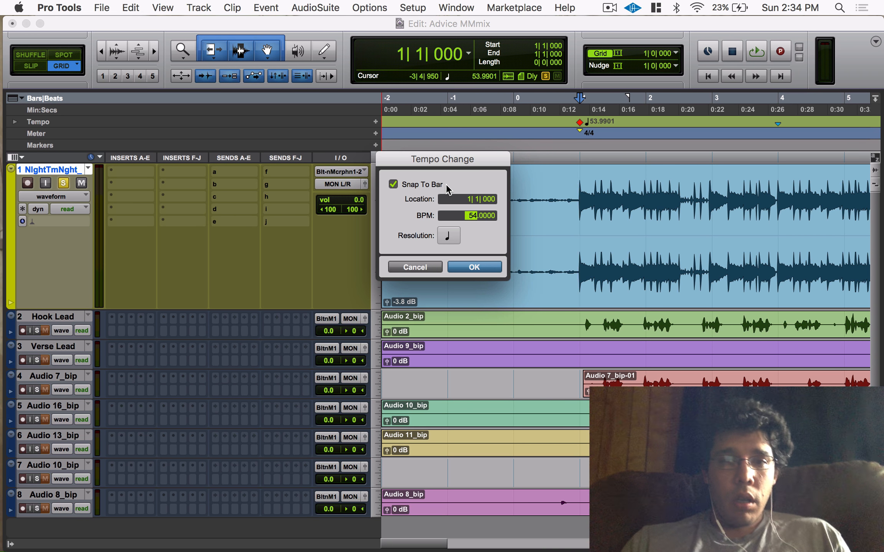
key("Return")
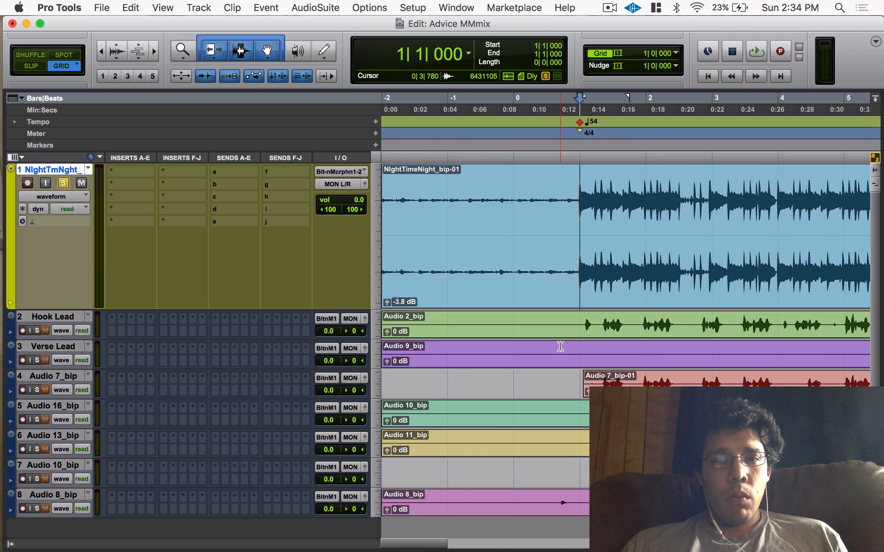
- Play the beat to check the tempo, and undo the tempo change and the bar and beat markers
key("space")
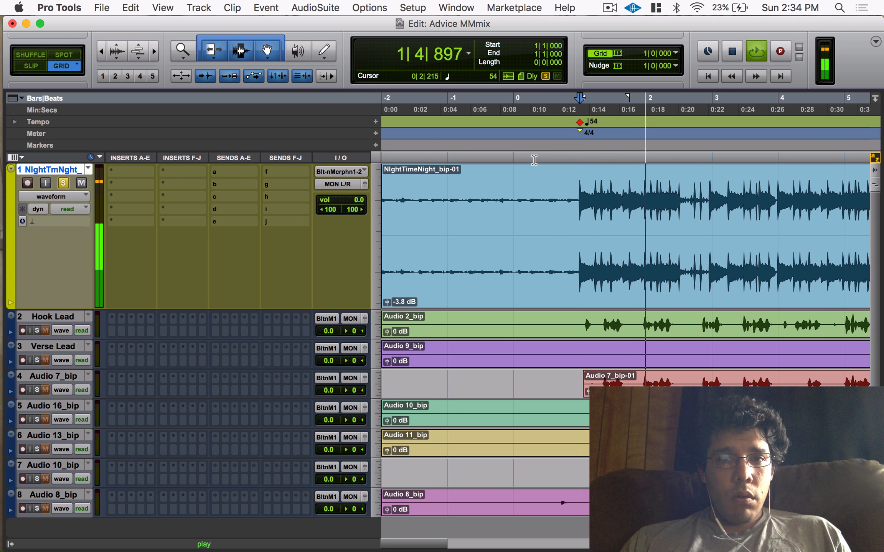
key("space")
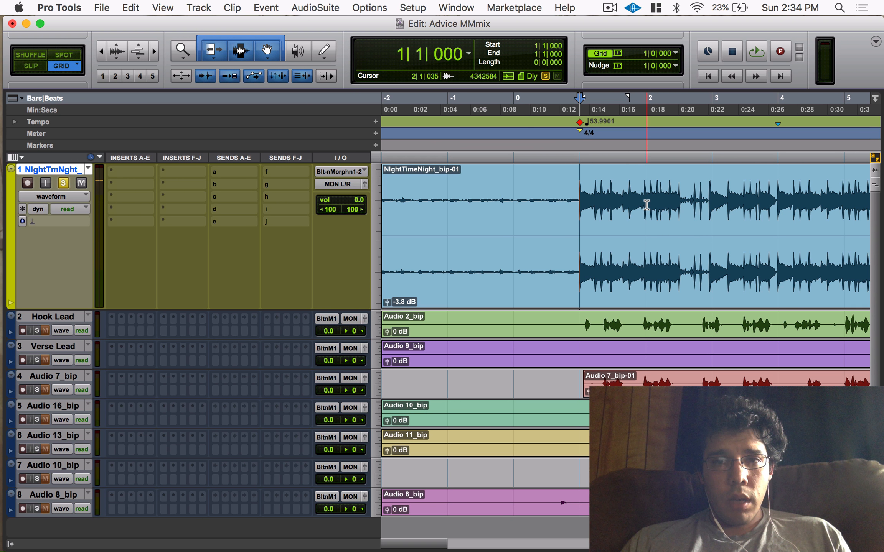
key("super+z")
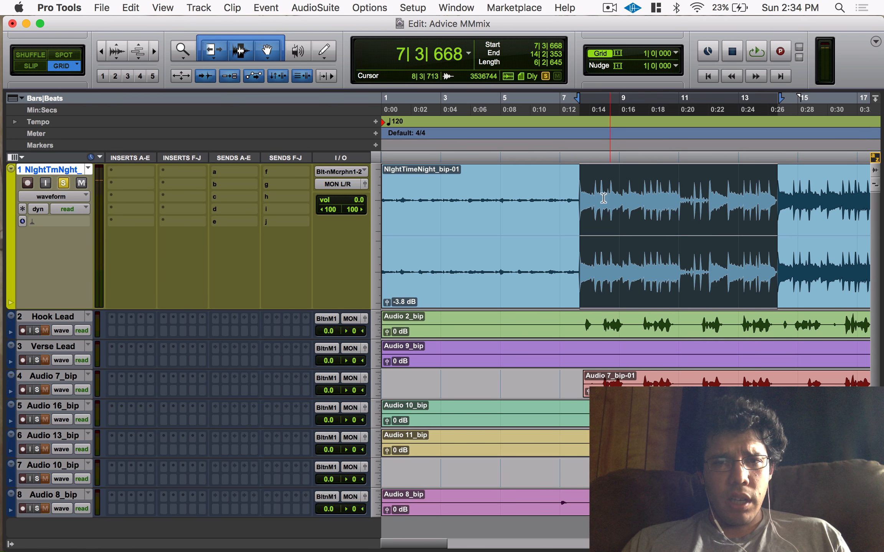
- Play the beat from its first loud transient to count the bars, and reselect the phrase from 7|3|668 to 14|2|353
left_click(574, 192)
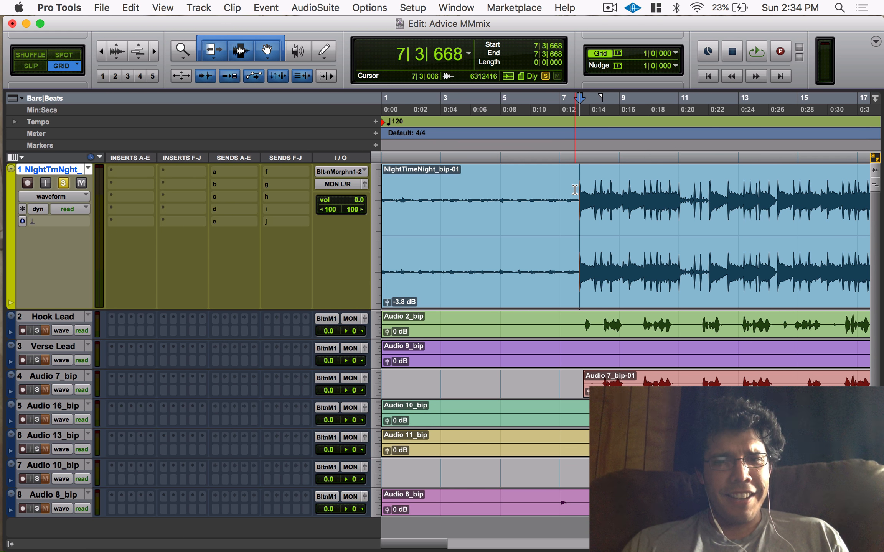
key("space")
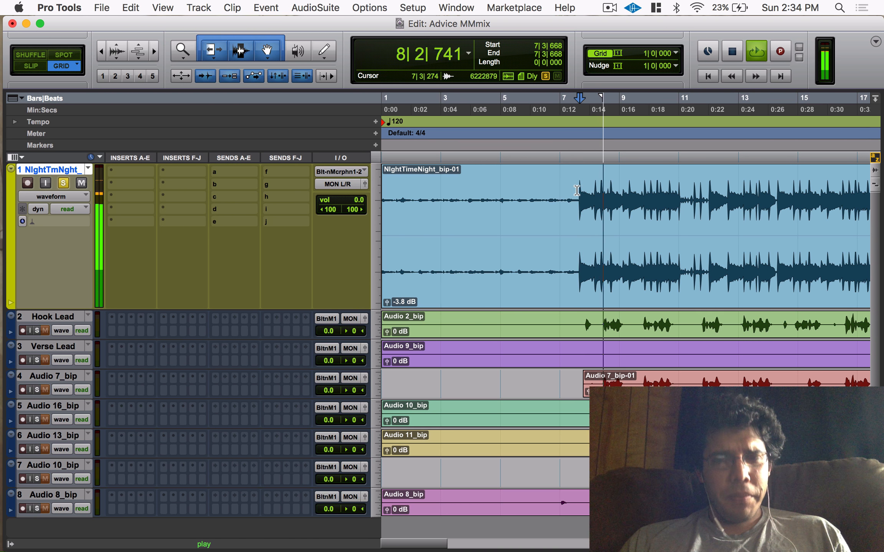
scroll(672, 247, "right", 5)
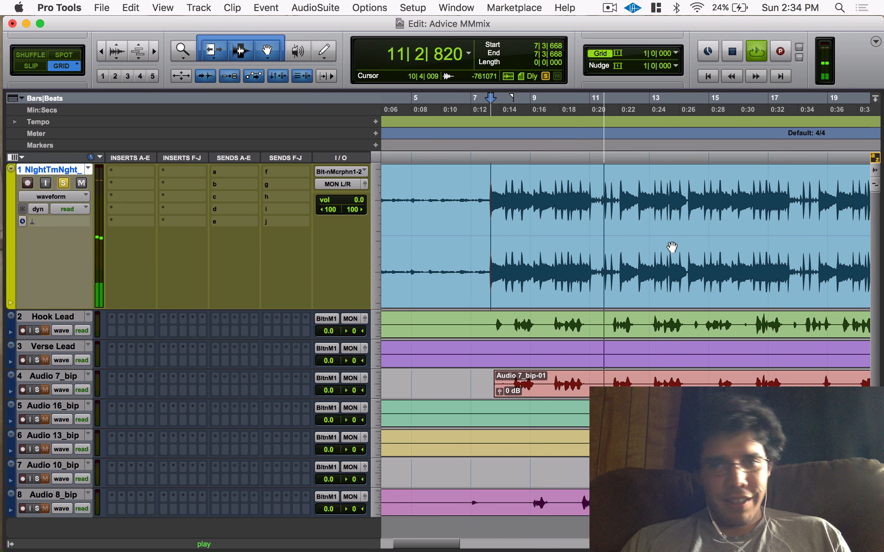
scroll(672, 247, "right", 1)
key("t")
scroll(667, 234, "right", 6)
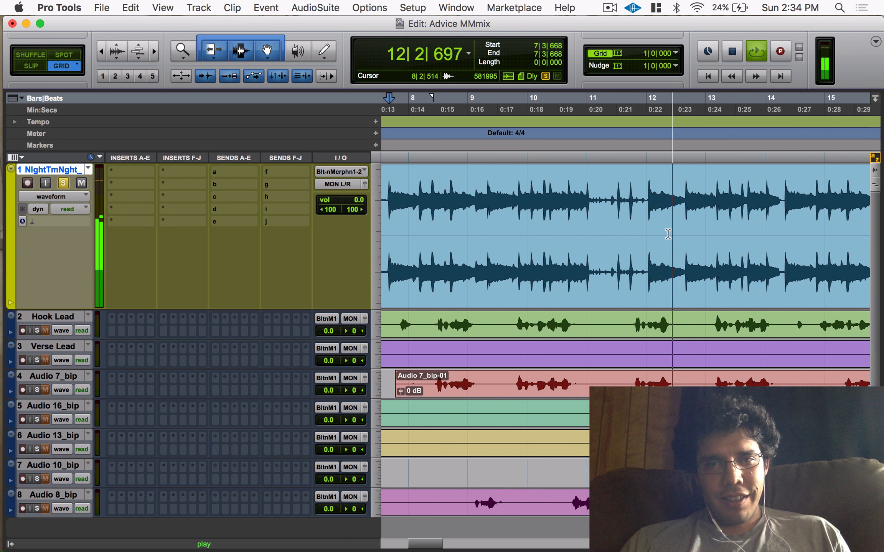
key("r")
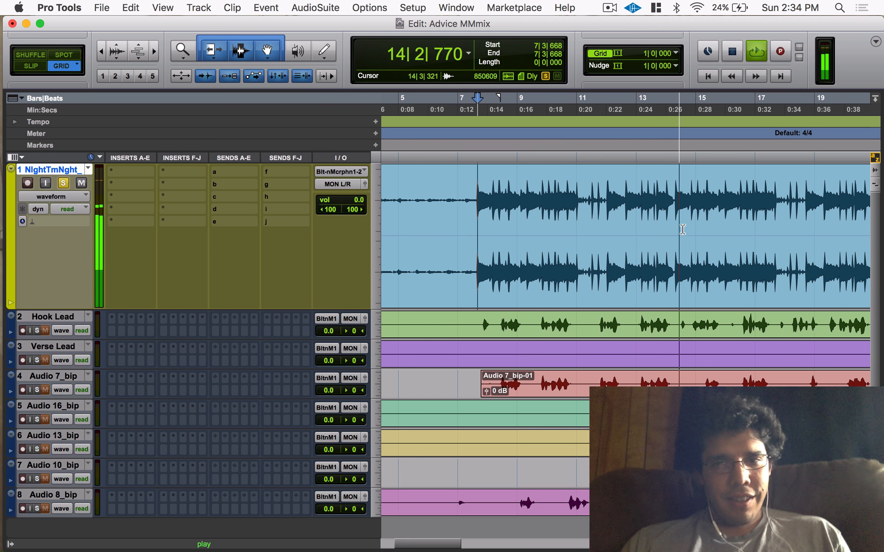
key("space")
left_click(672, 198, "shift")
- Mark the selected phrase as bars 1|1|000 to 5|1|000 in 4/4 with bar and beat markers, and play it back
key("super+i")
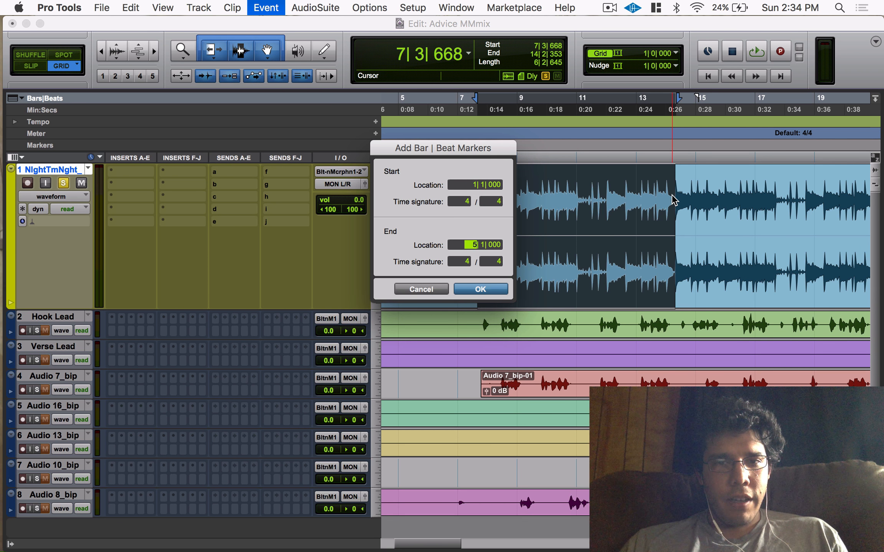
key("Return")
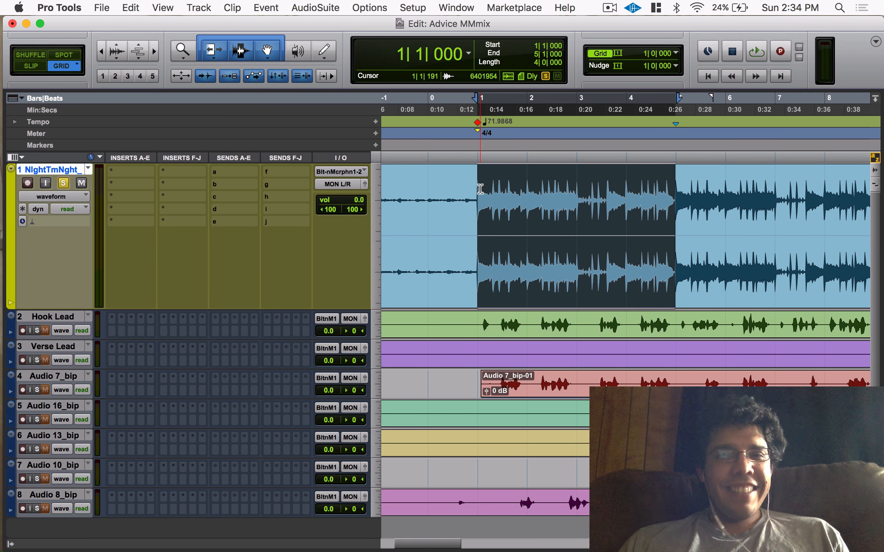
key("space")
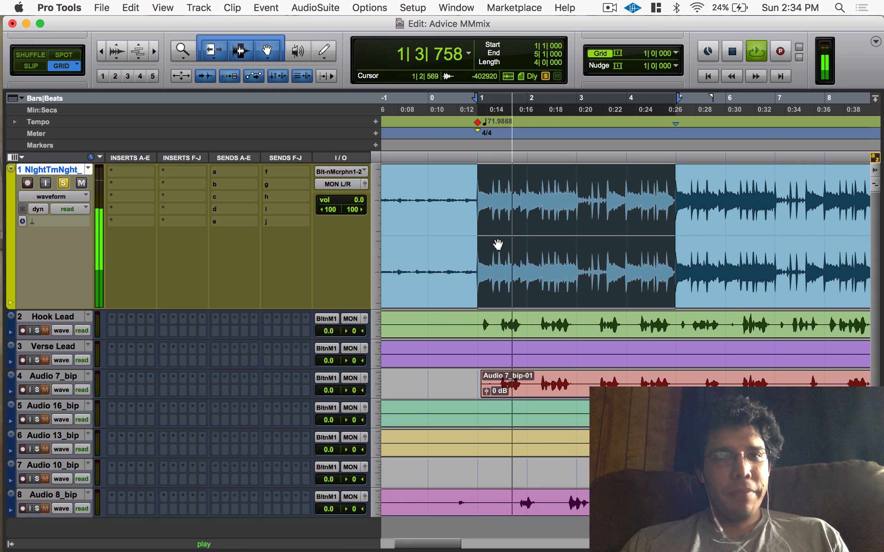
key("space")
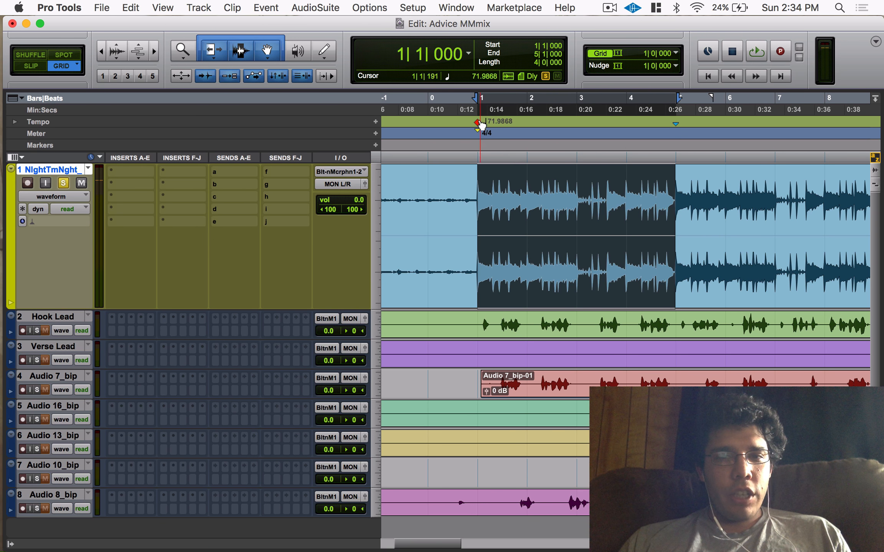
- Round the tempo at location 1|1|000 to 72 BPM with a tempo change snapped to the bar
left_click(492, 235)
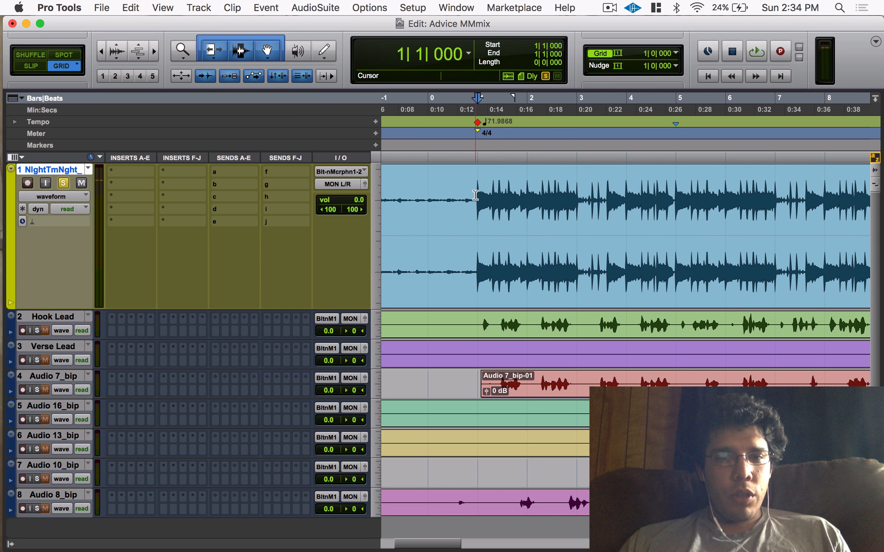
left_click(376, 121)
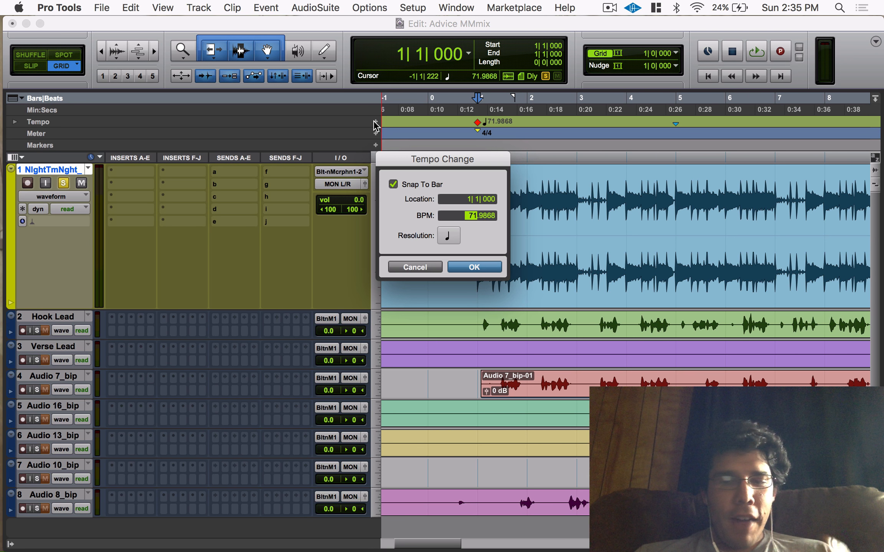
type("72")
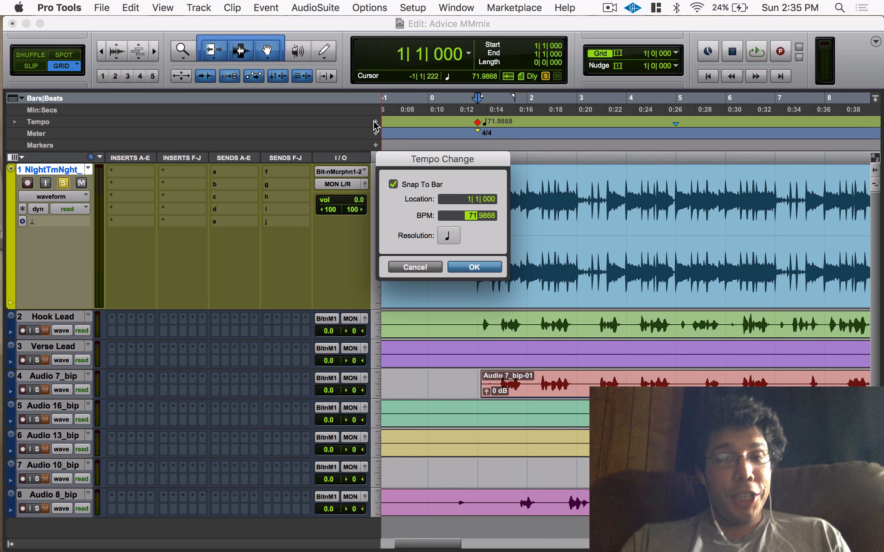
key("Return")
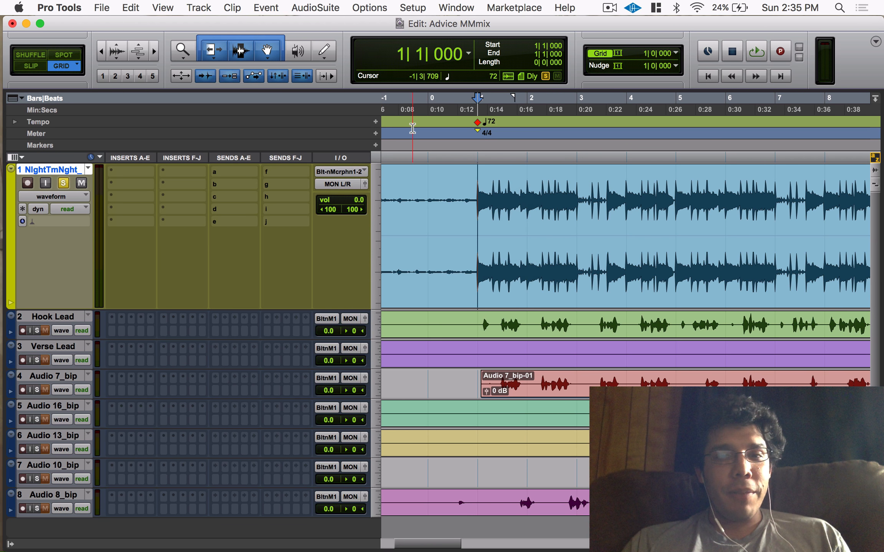
- Play the beat from bar 1 and from bar 46 to check its alignment with the grid, and return the cursor to 0|1|000
key("space")
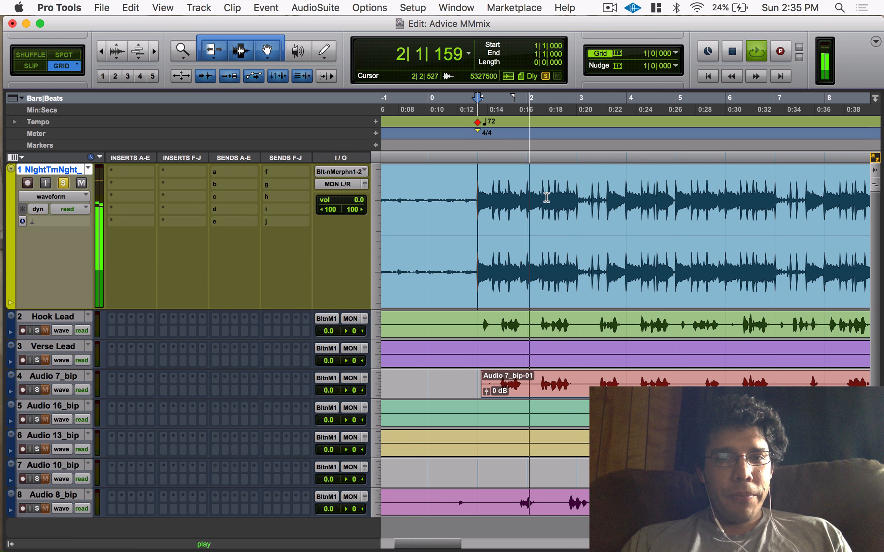
key("space")
key("r")
scroll(601, 224, "right", 10)
key("r")
key("r")
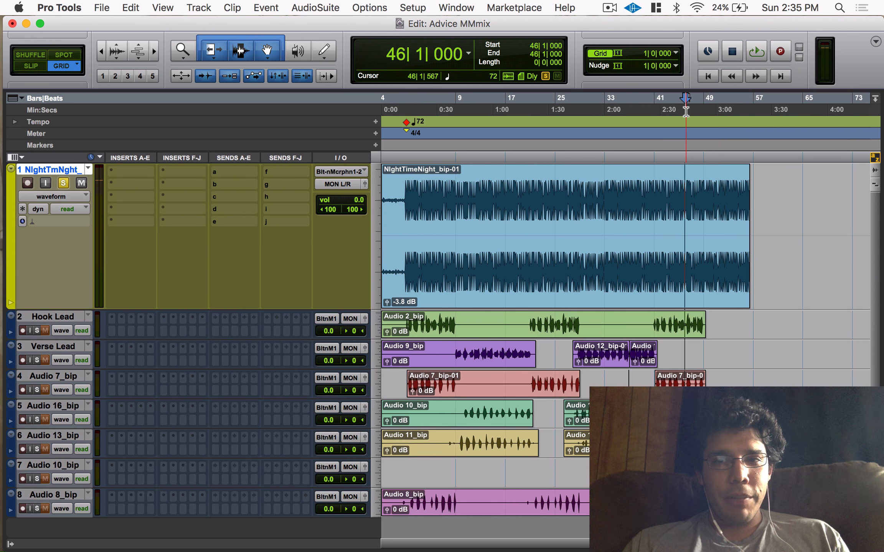
left_click(686, 207)
key("space")
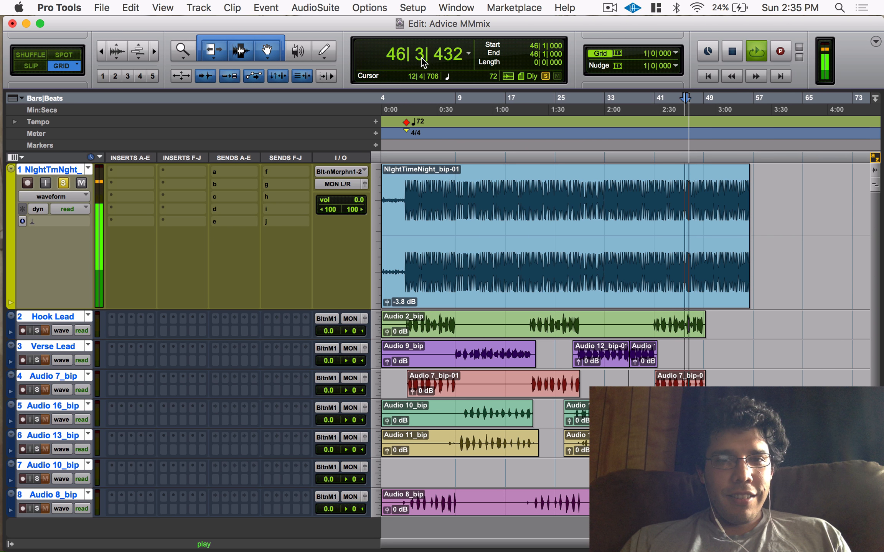
key("space")
left_click(401, 211)
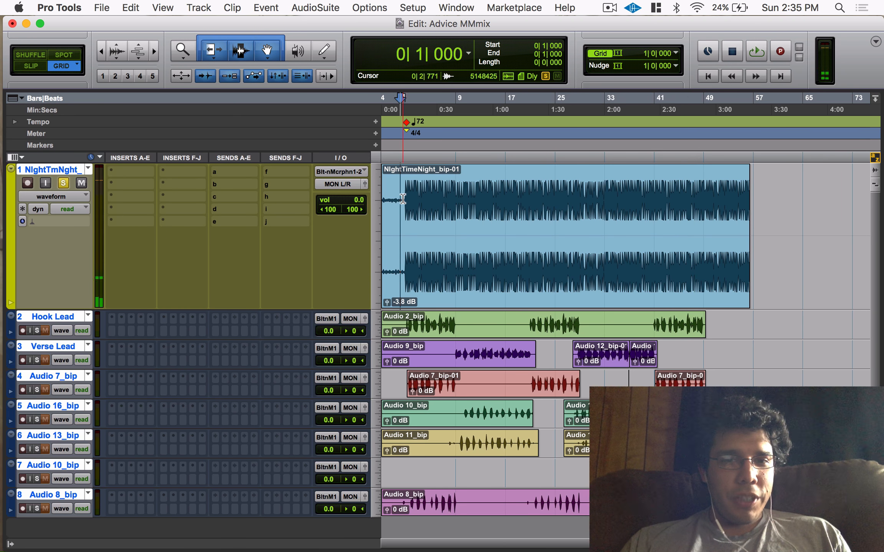
- Change the tempo at location 1|1|000 to 144 BPM, snapped to the bar
key("t")
key("t")
key("t")
left_click(581, 202)
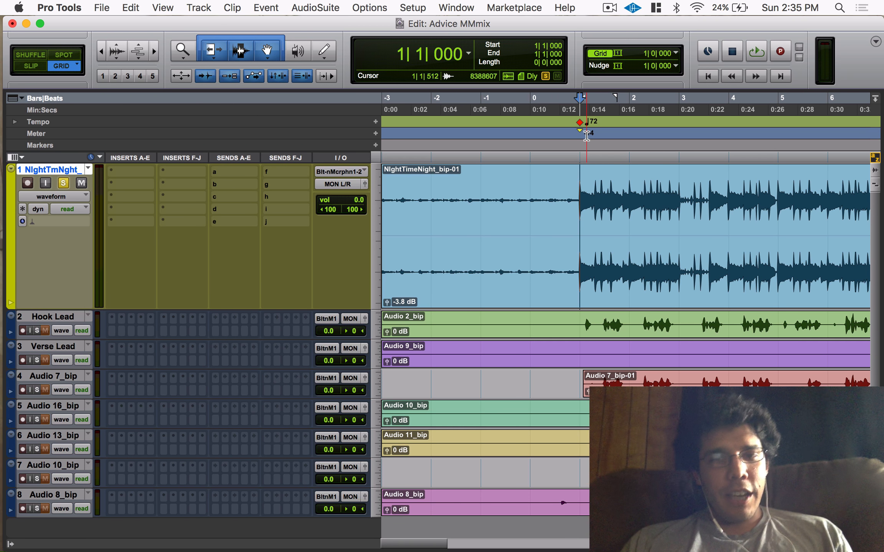
left_click(376, 122)
key("Tab")
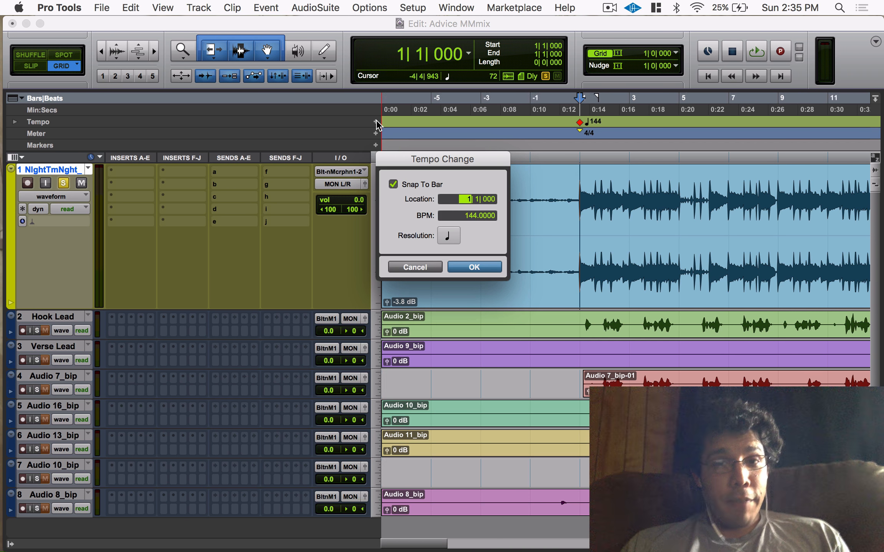
key("Return")
- Play the beat from bar 1 and from bar 67 to check its alignment with the 144 BPM grid
key("space")
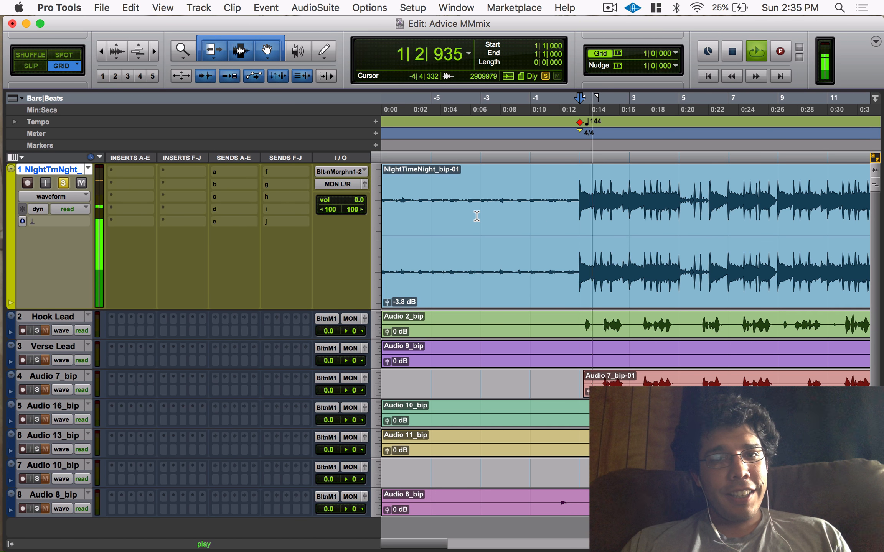
scroll(691, 251, "right", 3)
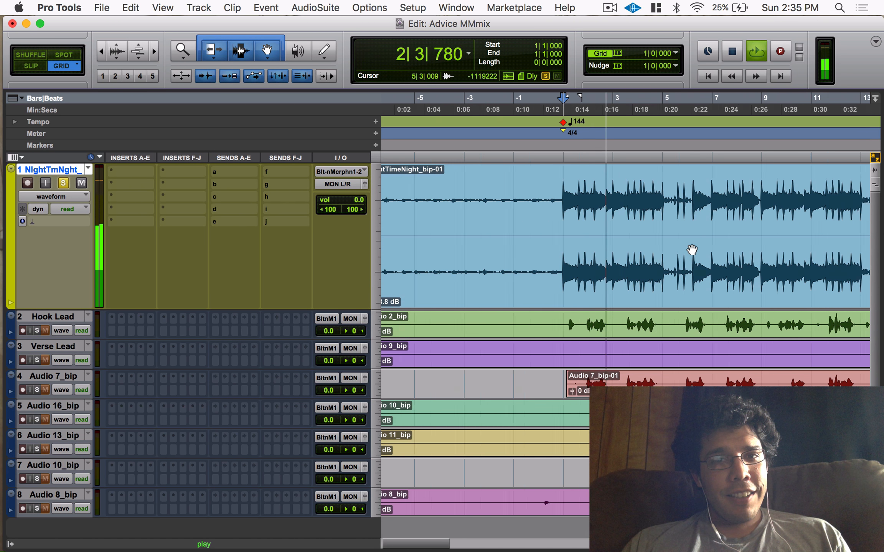
key("r")
key("r")
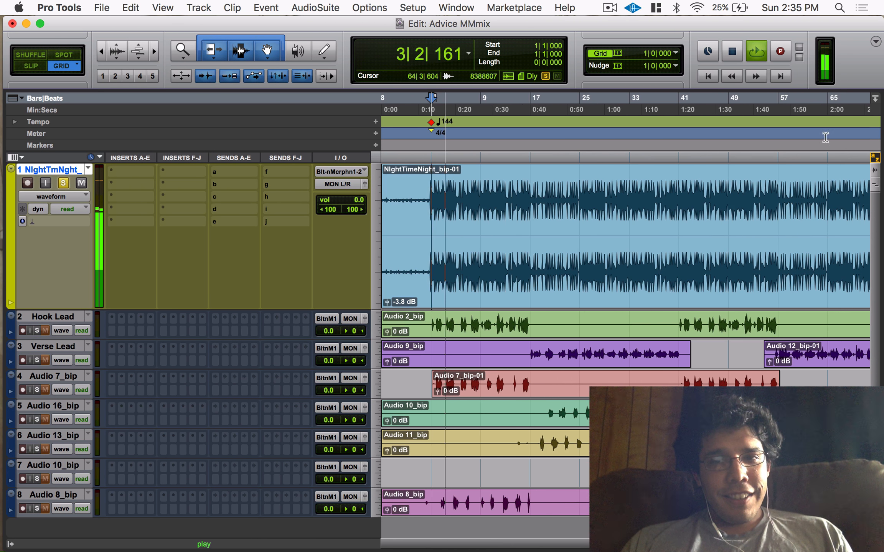
left_click(837, 113)
key("space")
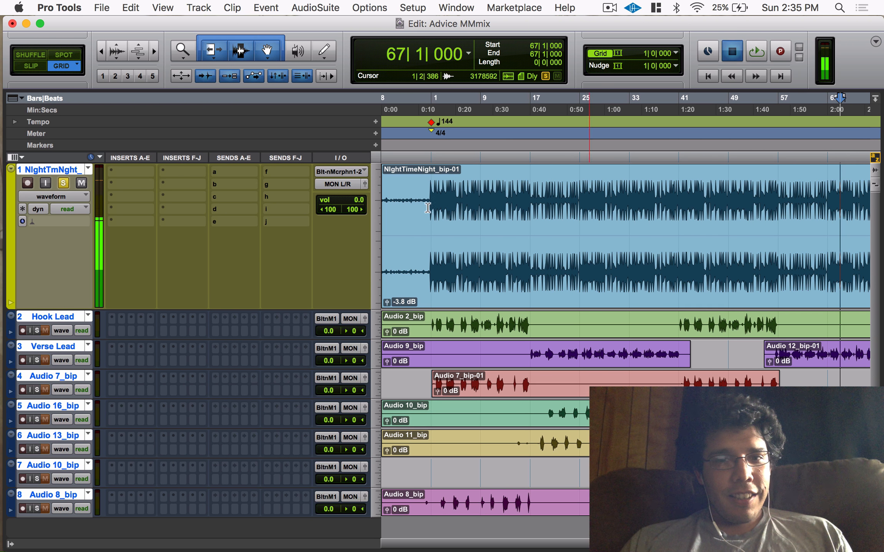
- Undo the tempo change to 144 BPM and return the cursor to 1|1|000
key("super+z")
left_click(432, 204)
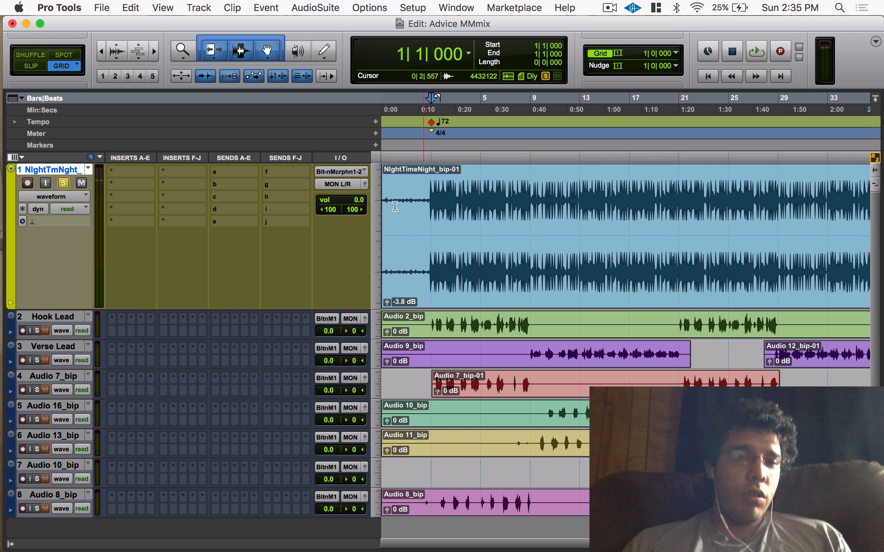
- Reduce the beat track to the same height as the vocal tracks and take it out of solo
left_click(376, 192)
left_click(401, 171)
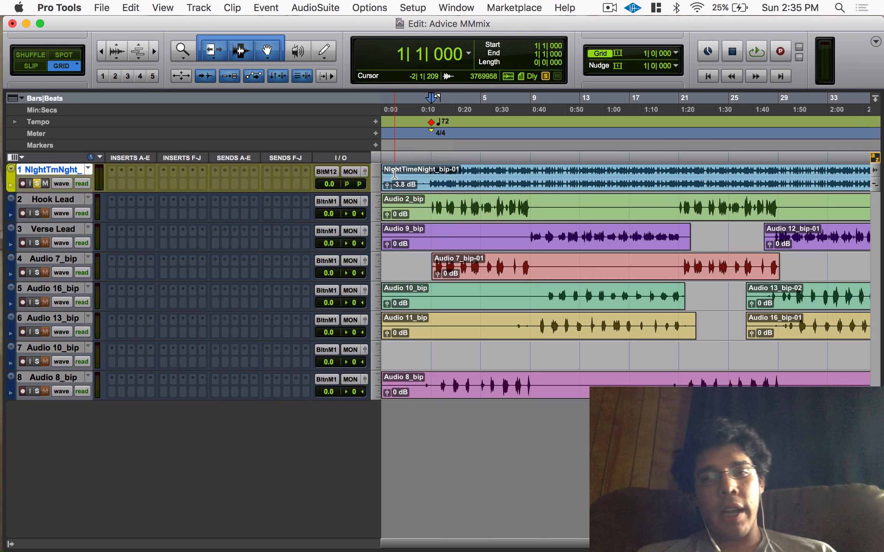
left_click(37, 184)
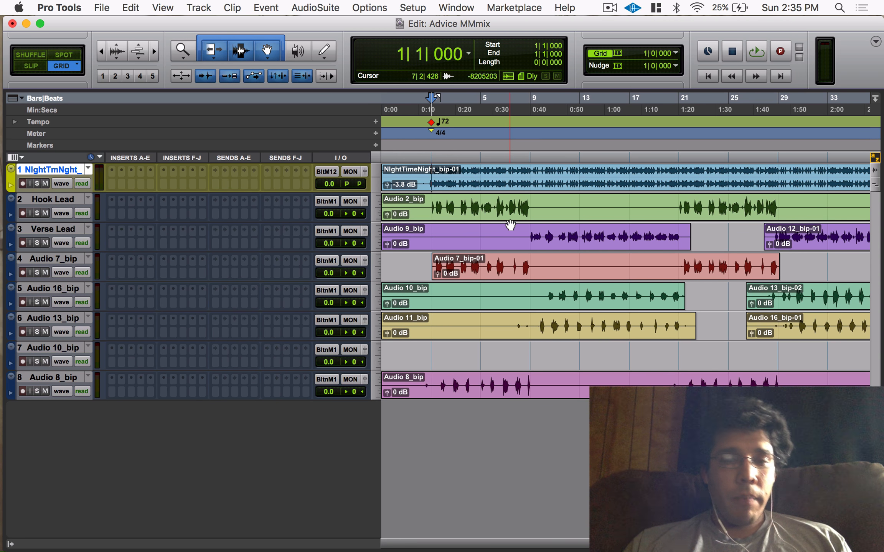
- Examine the opening phrases of the Hook Lead waveform at large track height, and return the track to its smaller height
key("r")
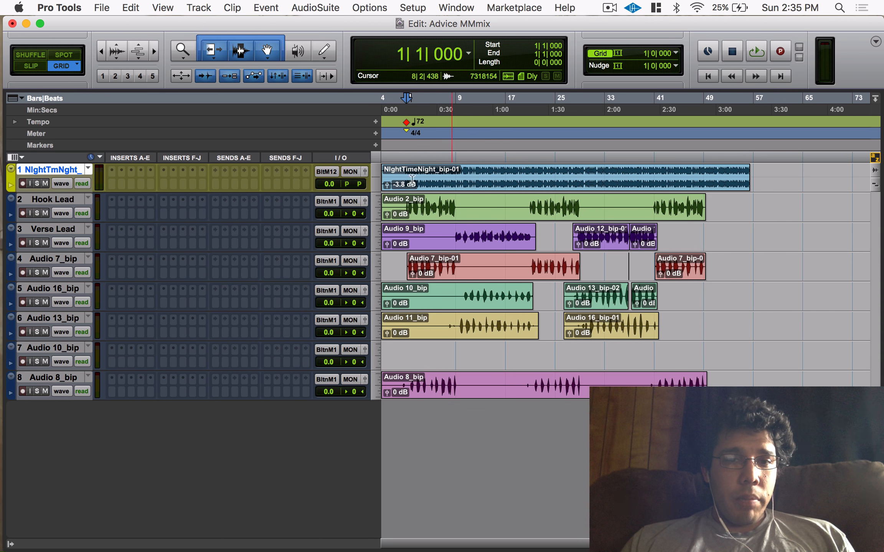
left_click_drag(240, 221, 319, 302)
key("t")
key("t")
key("t")
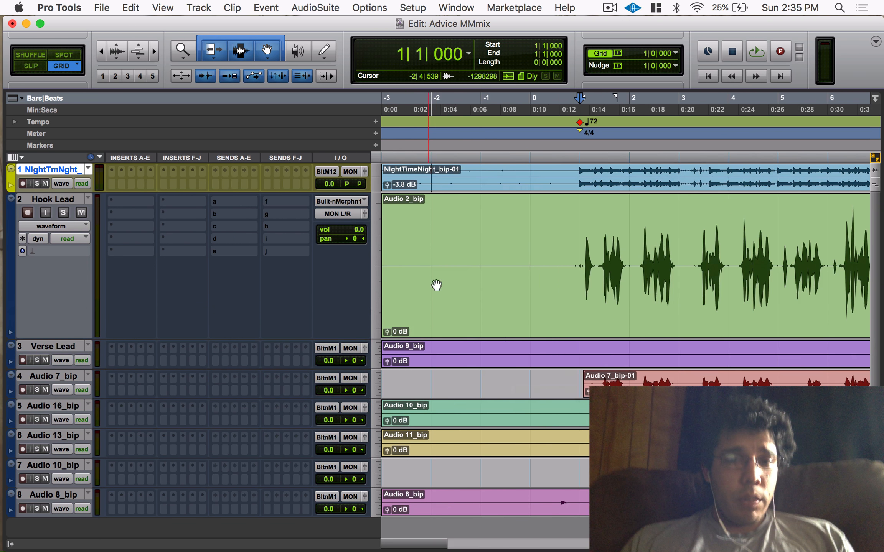
scroll(574, 279, "right", 5)
scroll(453, 277, "left", 5)
key("r")
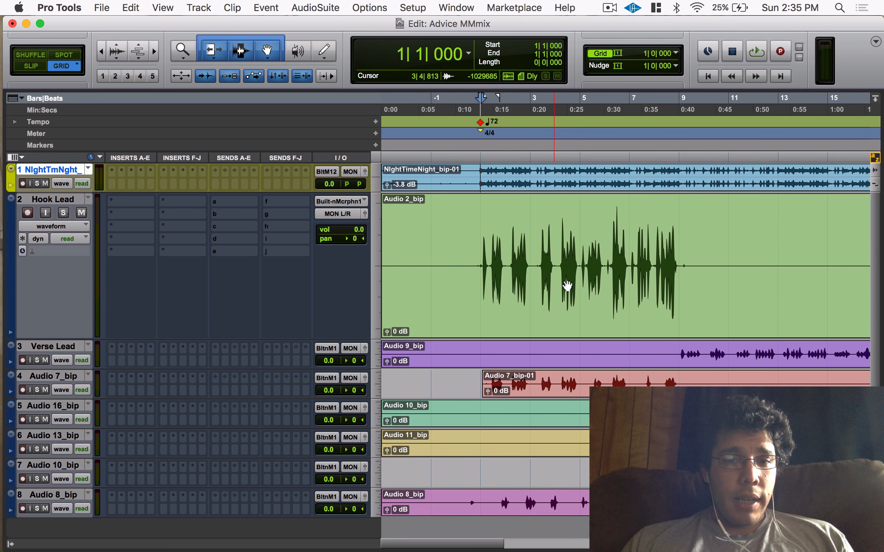
left_click(484, 249)
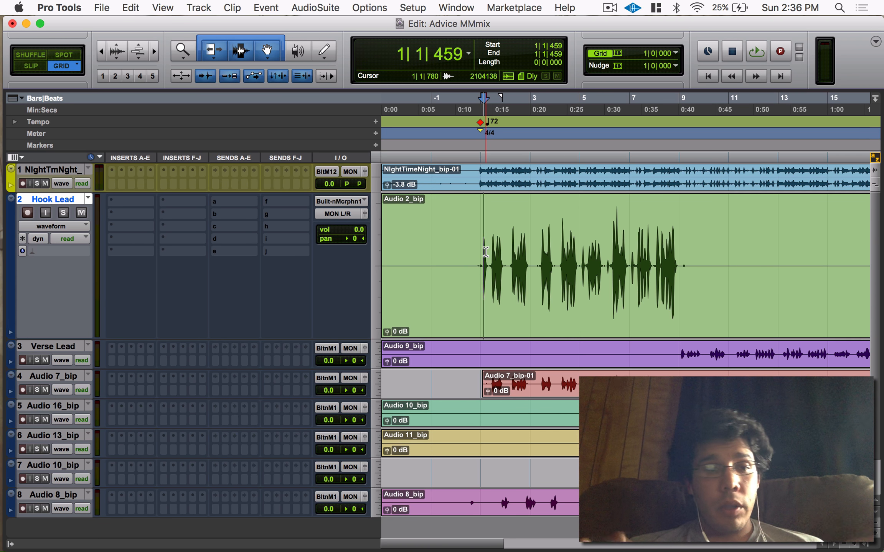
left_click(377, 249)
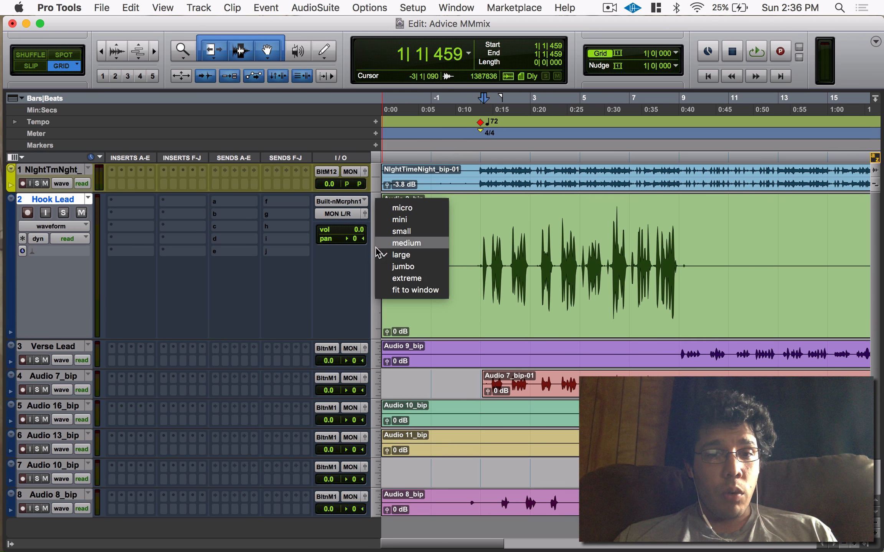
left_click(405, 242)
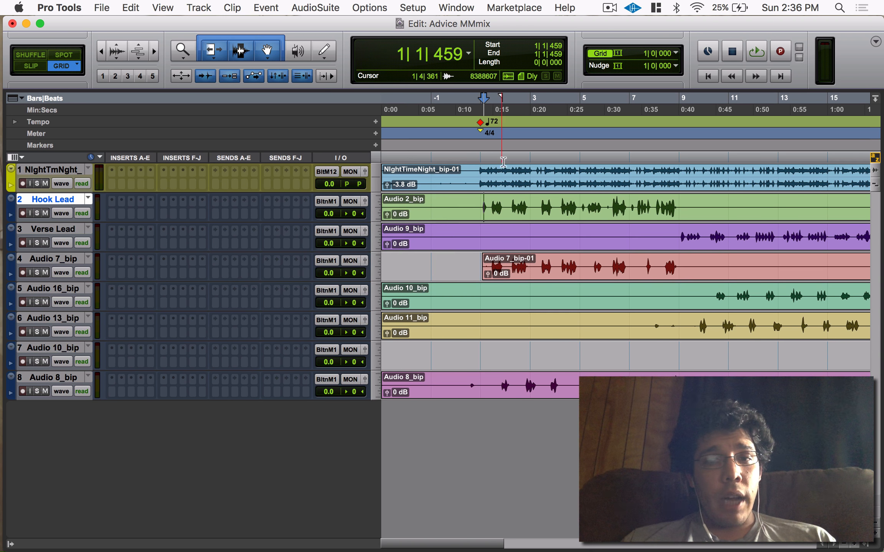
- Solo the beat track, select its audio from 1|1|000 to 7|1|000 and play the start of the selection
left_click(36, 183)
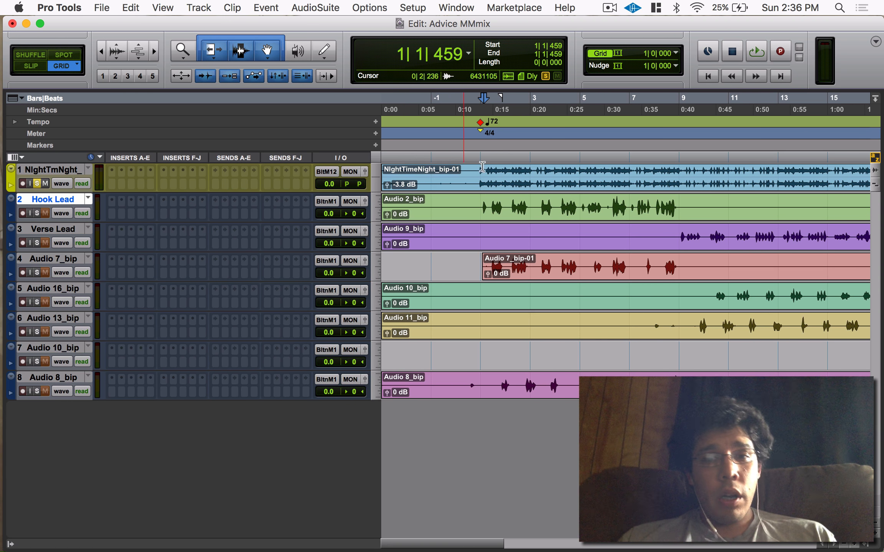
left_click_drag(475, 175, 629, 177)
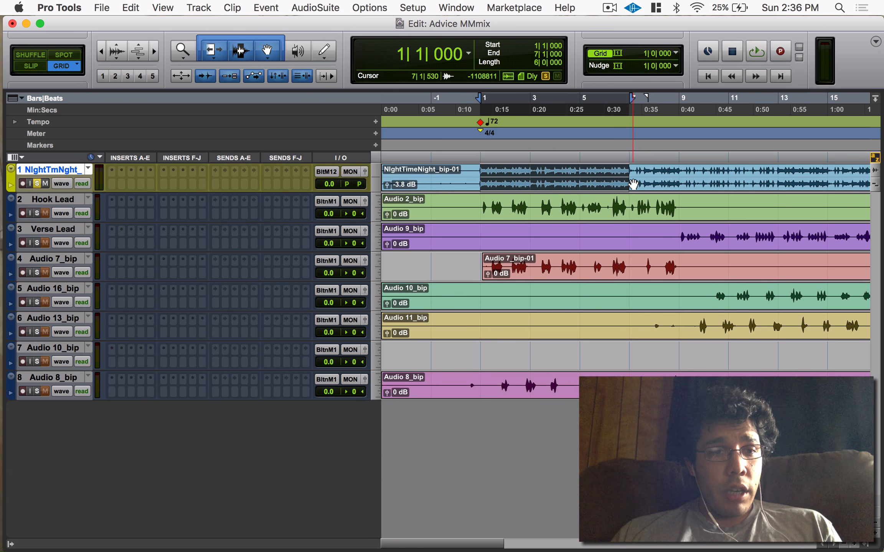
key("space")
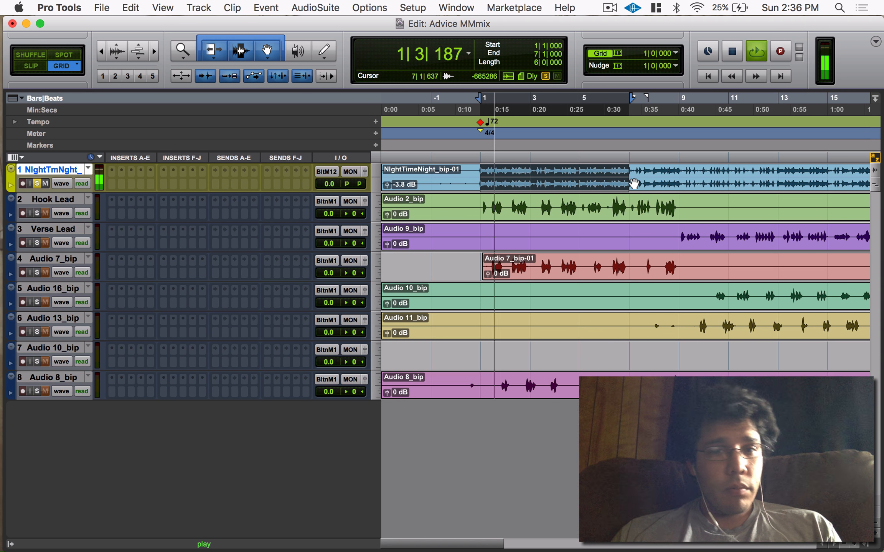
key("space")
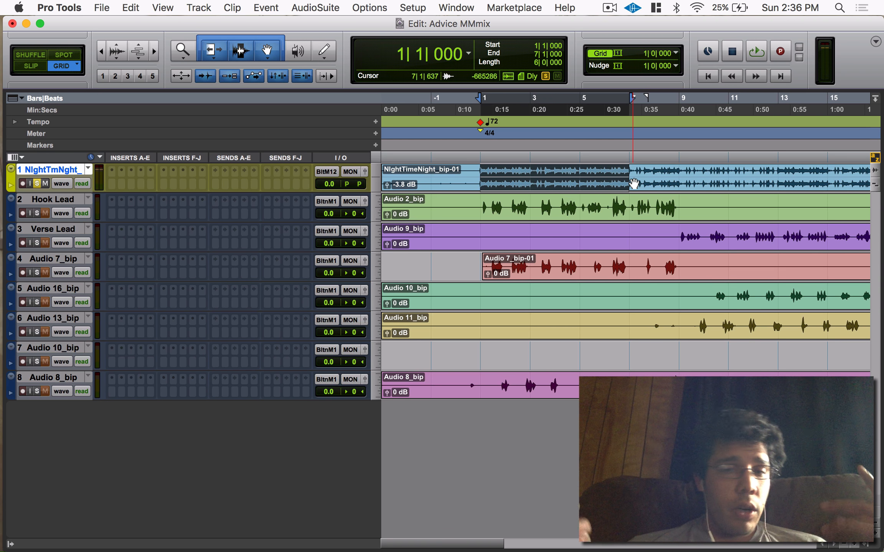
scroll(633, 184, "right", 5)
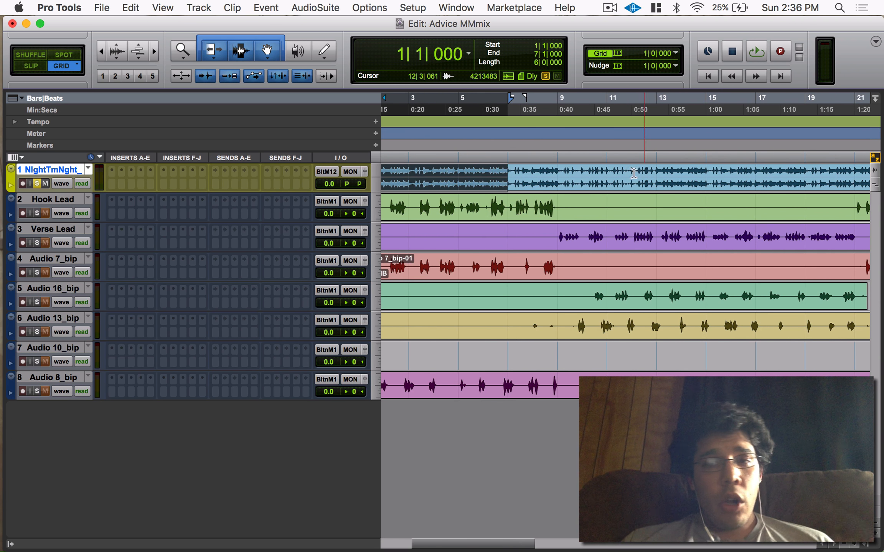
key("r")
key("r")
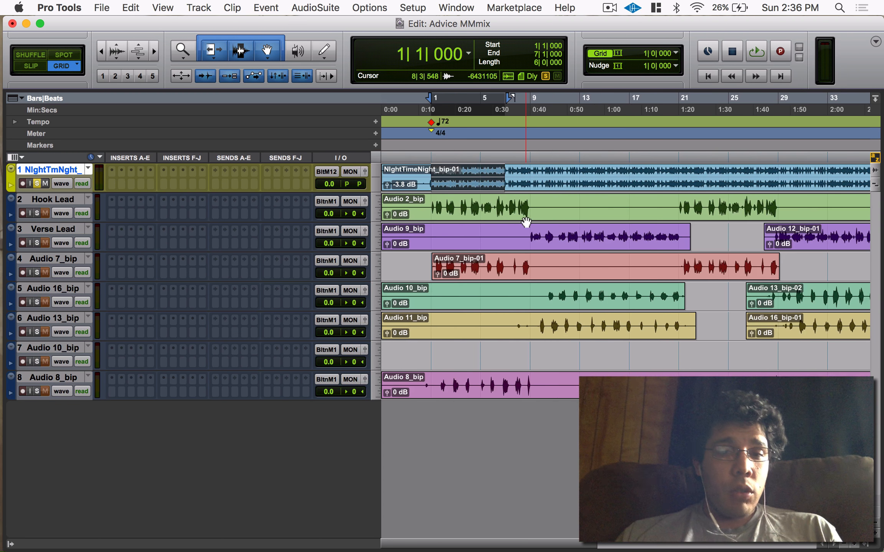